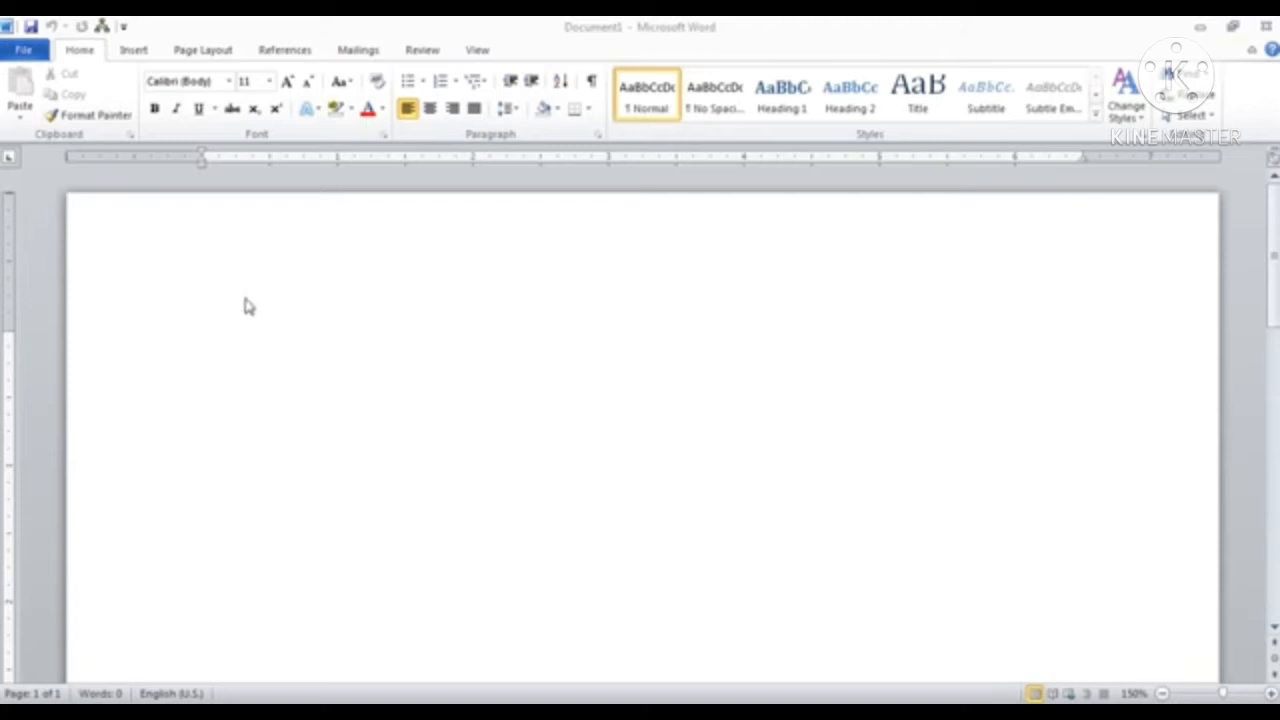
# Open the page header for editing and enter "Microsoft Word" at its left side.
pyautogui.click(134, 52)
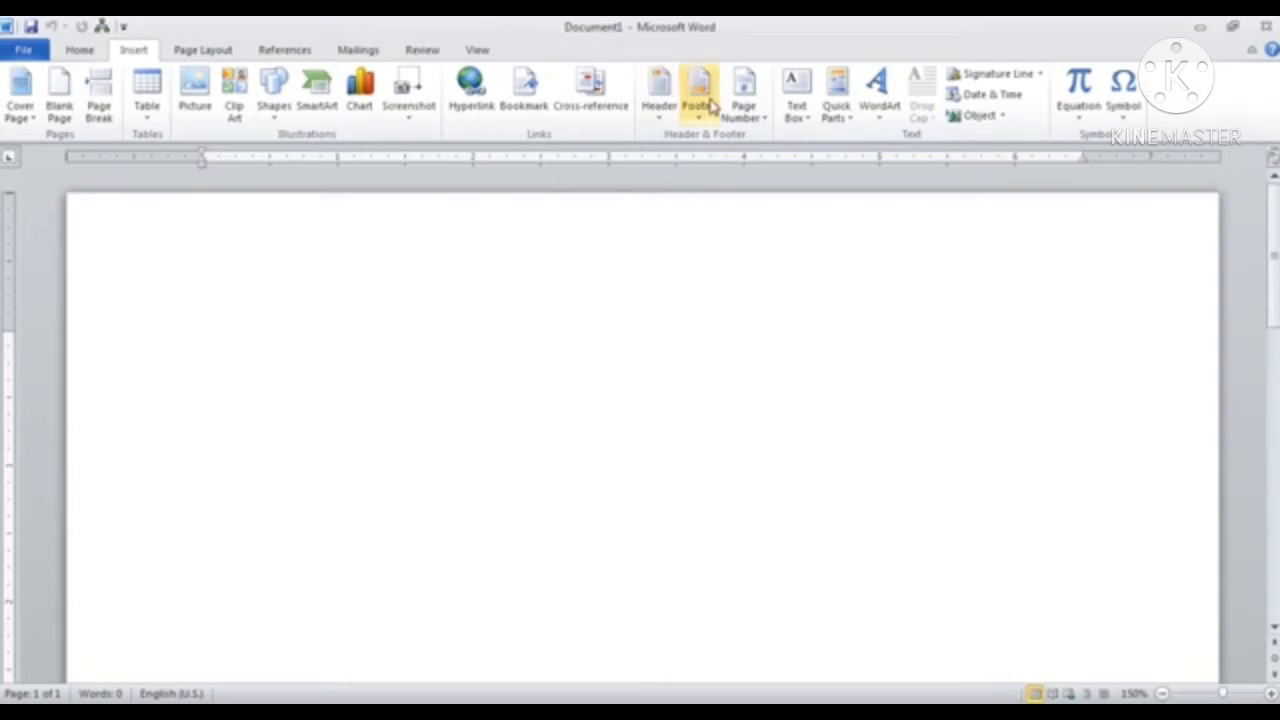
pyautogui.click(662, 118)
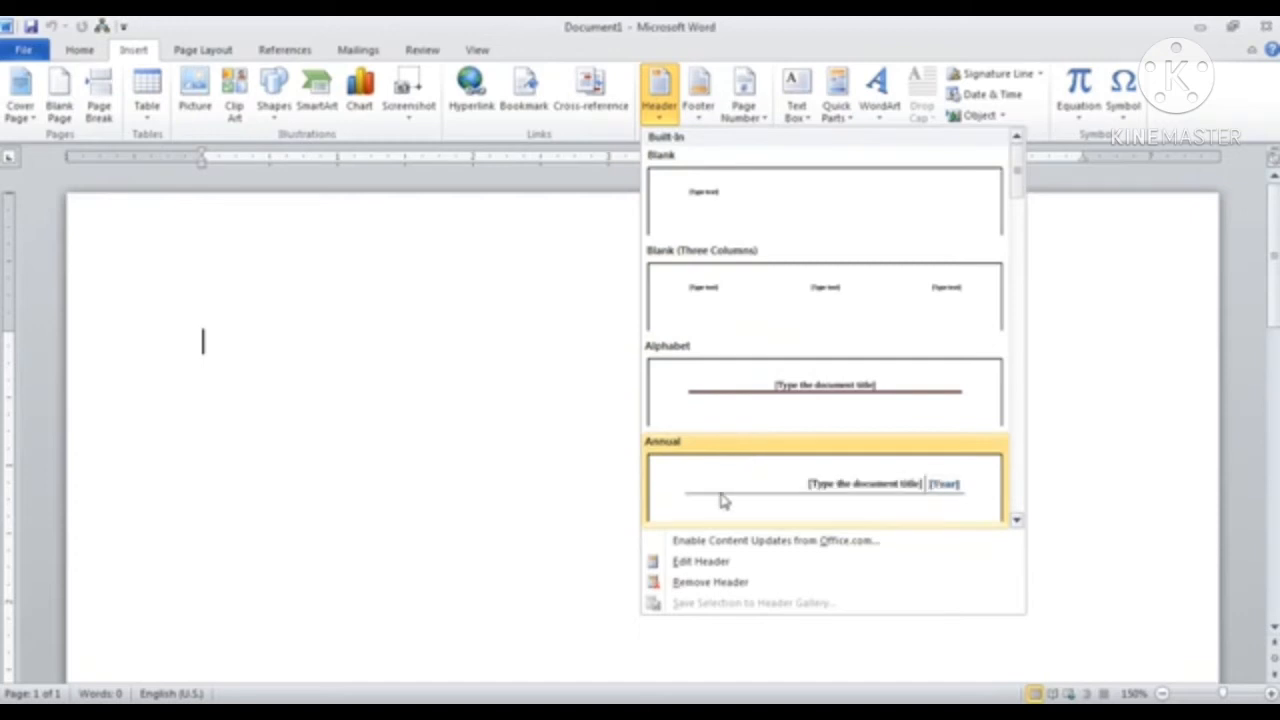
pyautogui.click(718, 563)
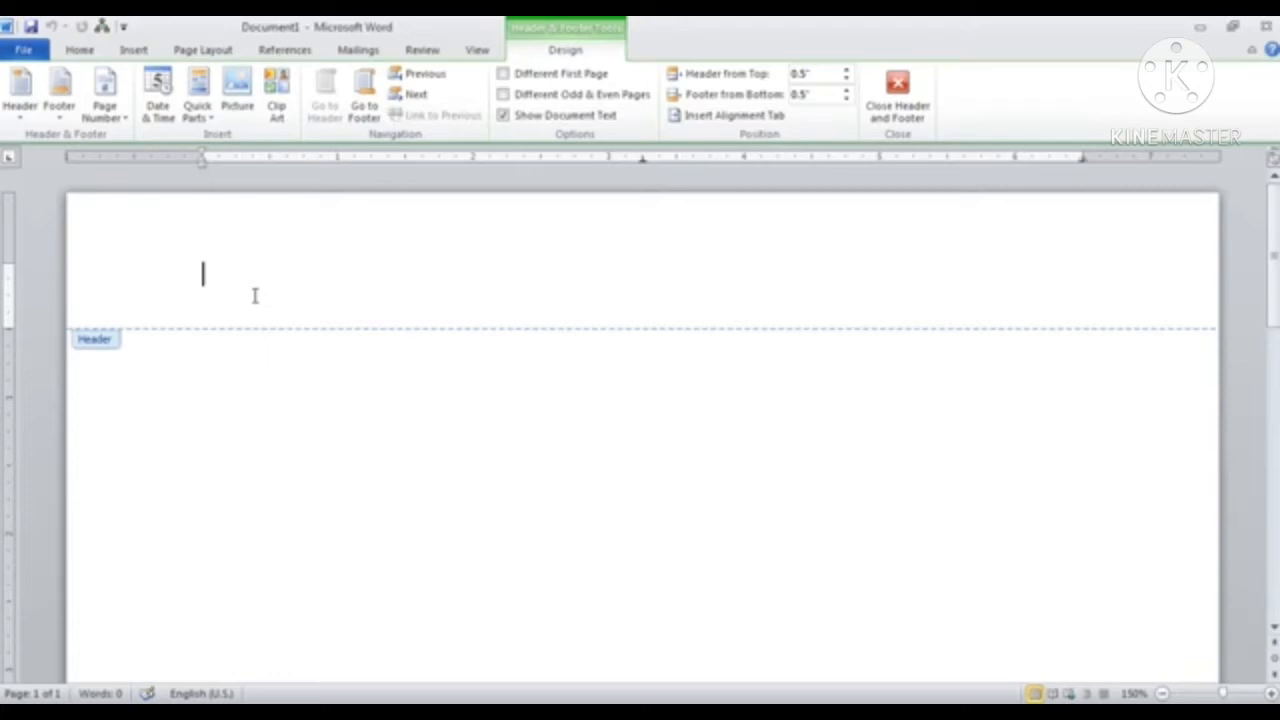
pyautogui.write('Microsoft Wr')
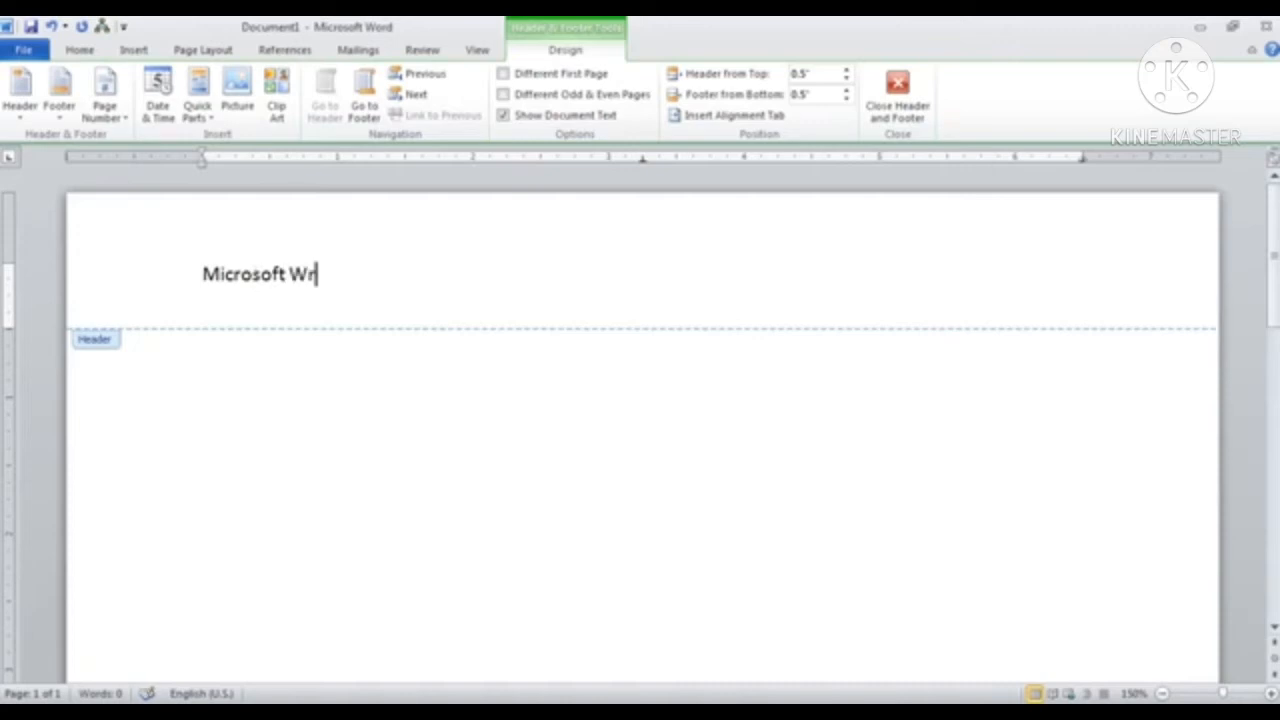
pyautogui.press('BackSpace')
pyautogui.write('ord')
# Insert a Plain Number page number at the header's centre and advance to the right-aligned tab position.
pyautogui.doubleClick(643, 276)
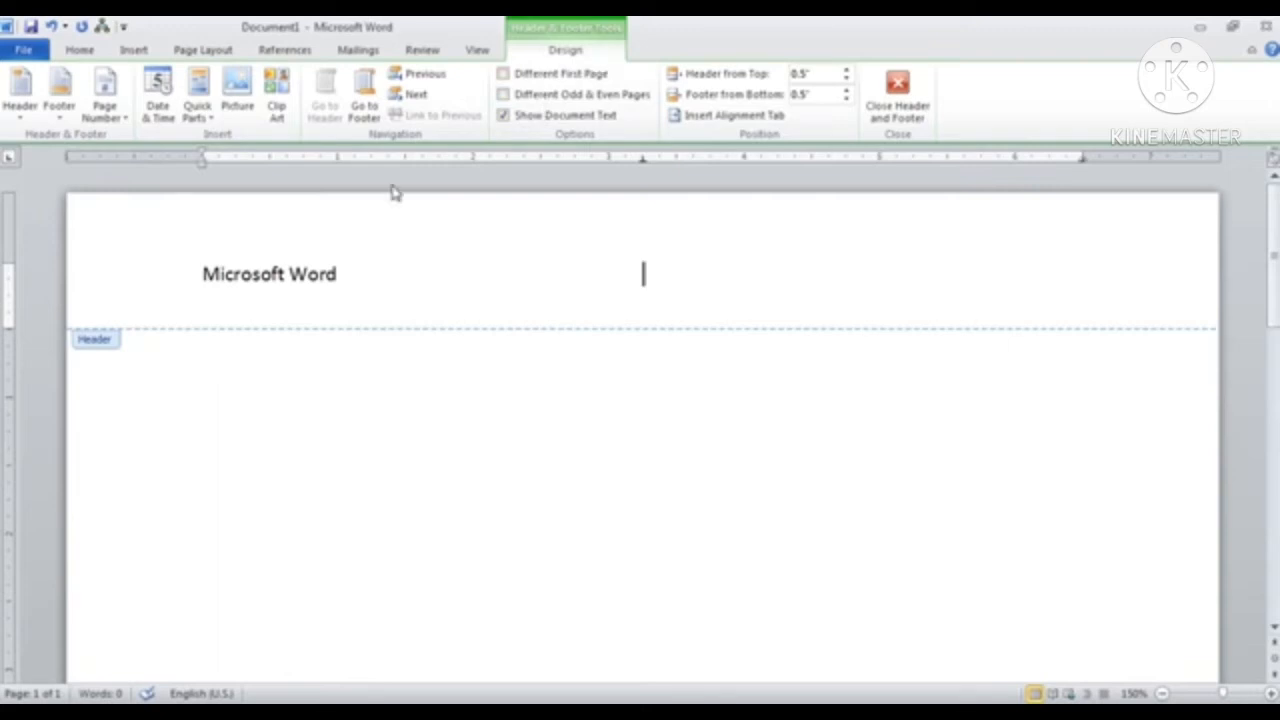
pyautogui.click(125, 122)
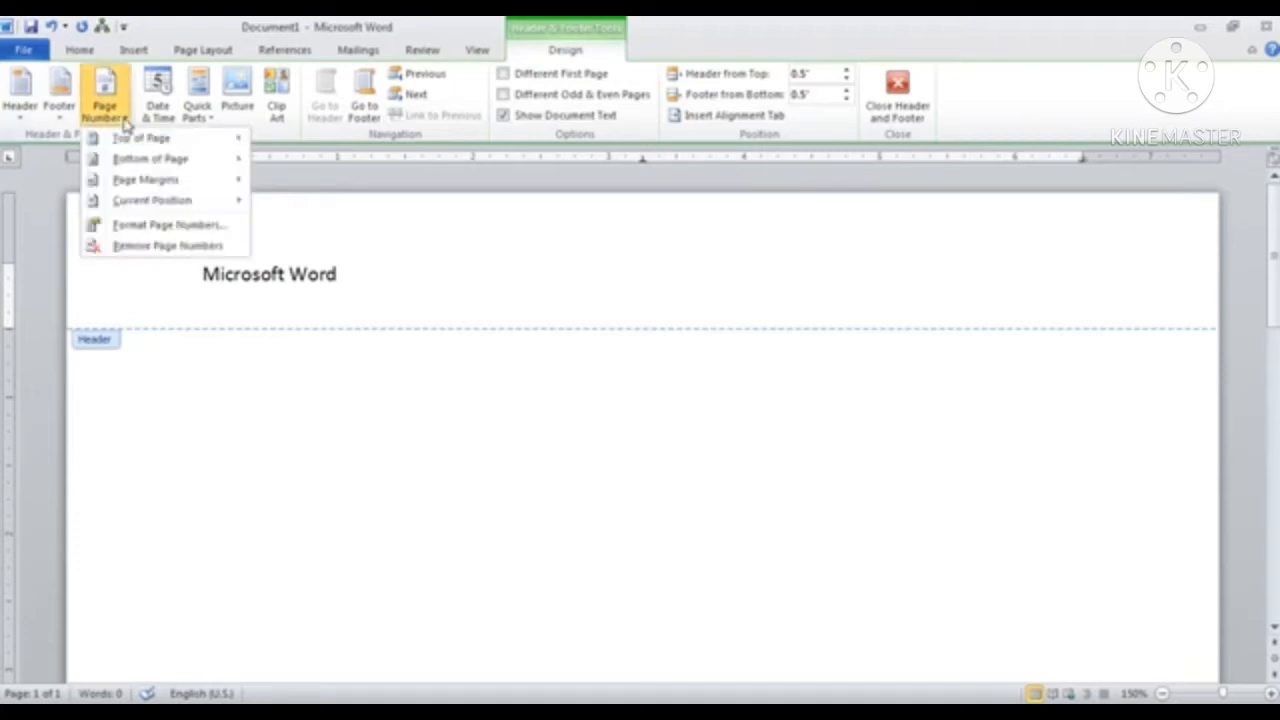
pyautogui.moveTo(148, 158)
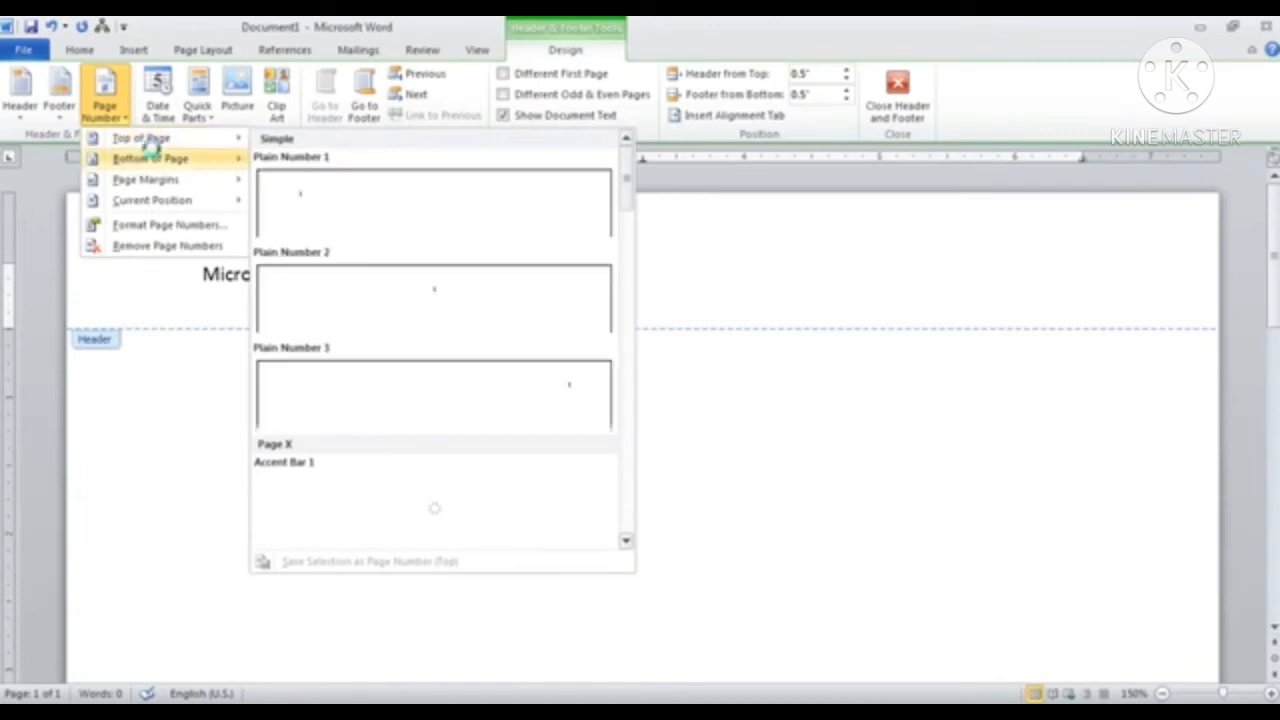
pyautogui.moveTo(173, 205)
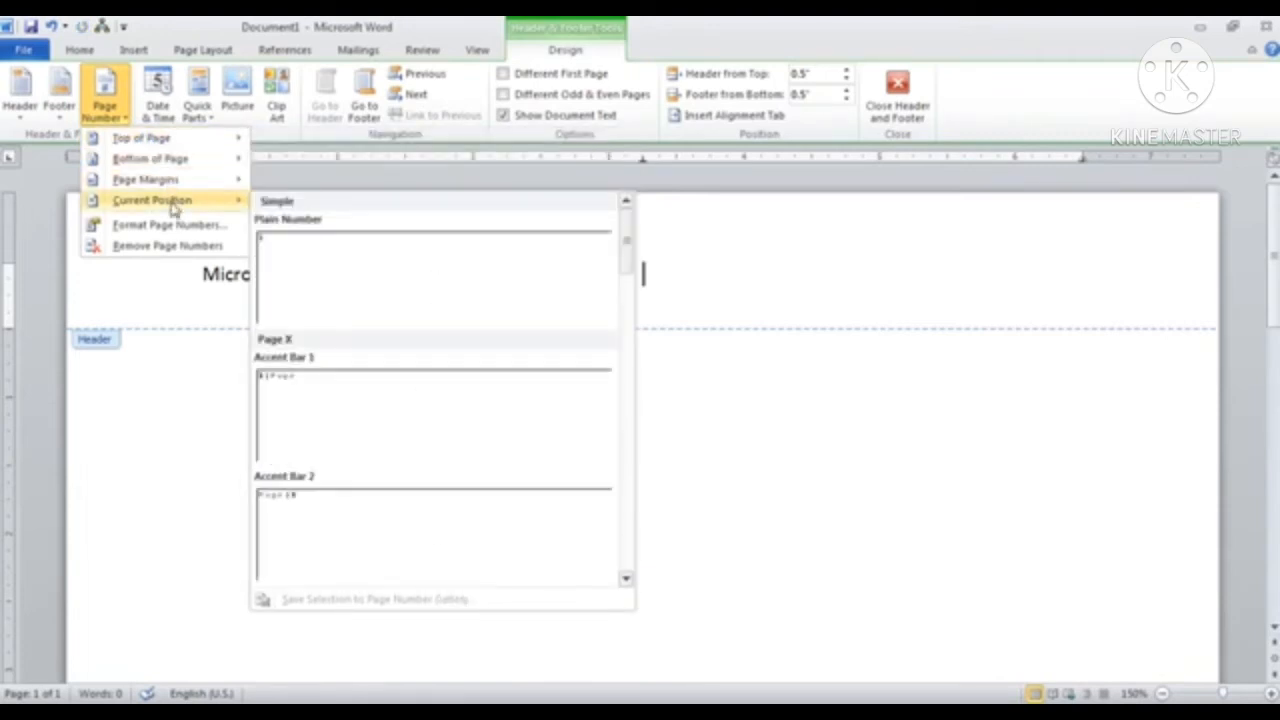
pyautogui.click(395, 268)
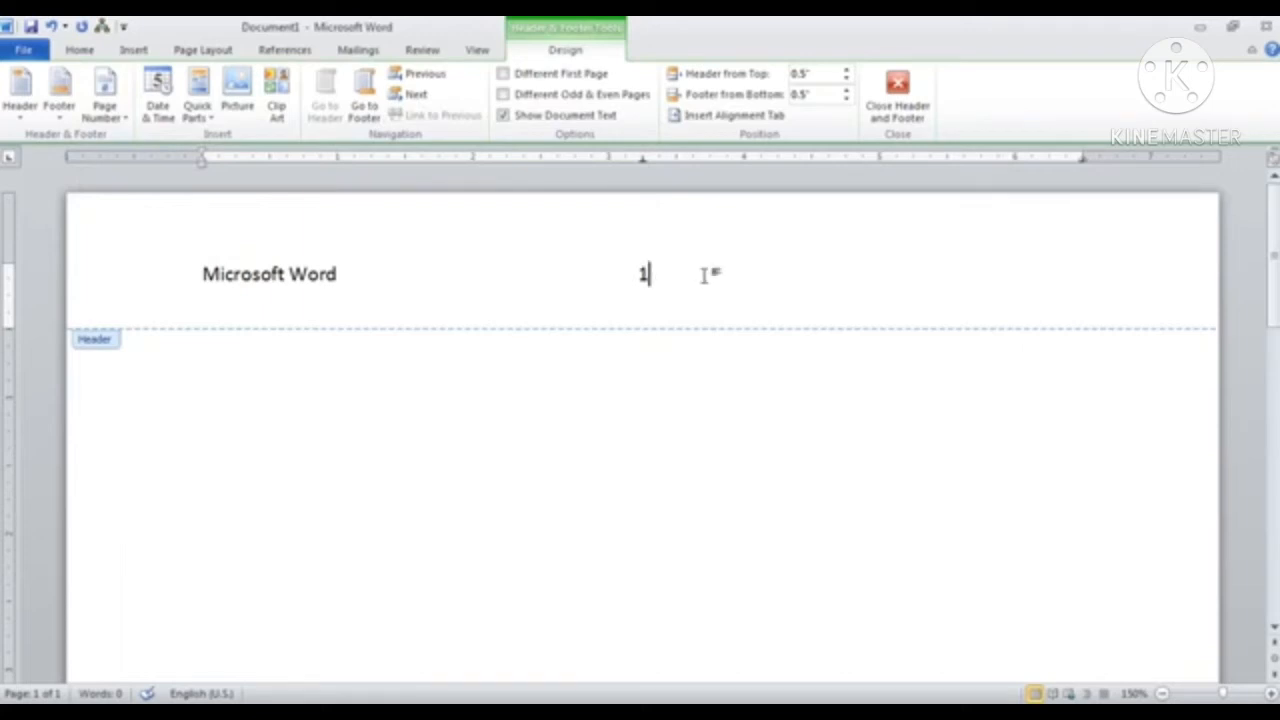
pyautogui.press('Tab')
# Insert the date in the 16/03/2018 format at the header's right side and delete it again.
pyautogui.click(160, 104)
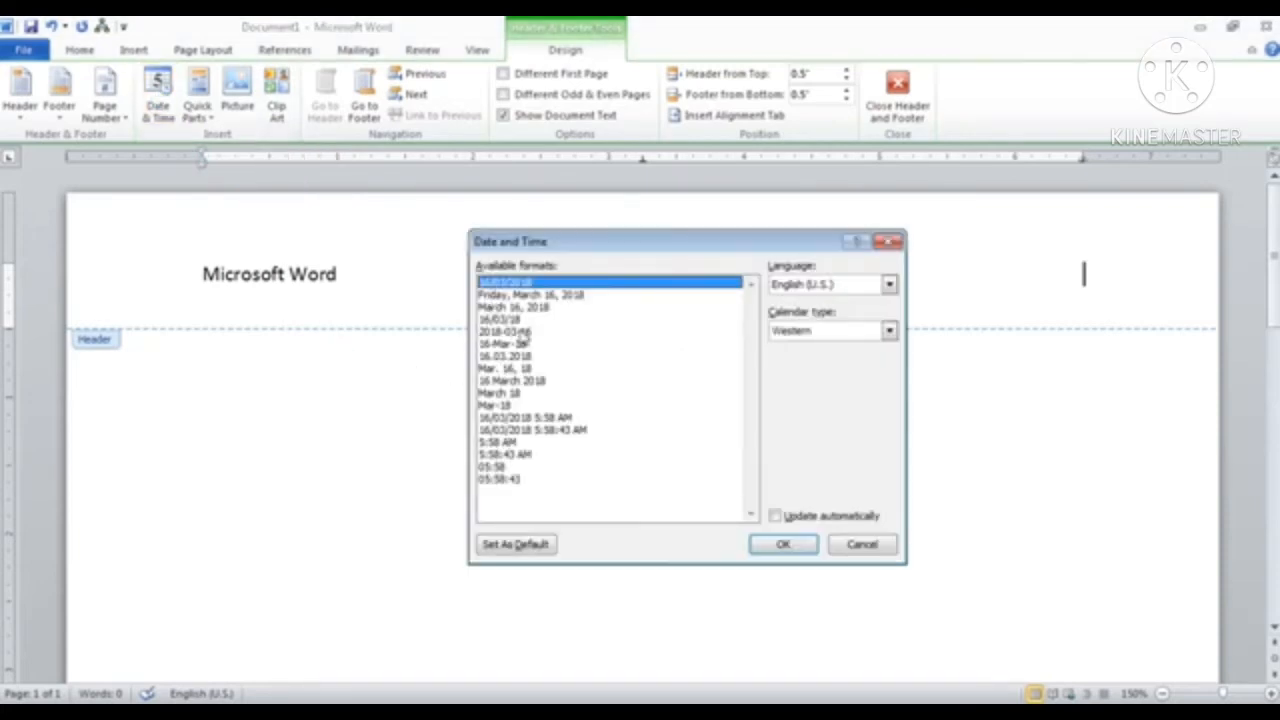
pyautogui.click(780, 545)
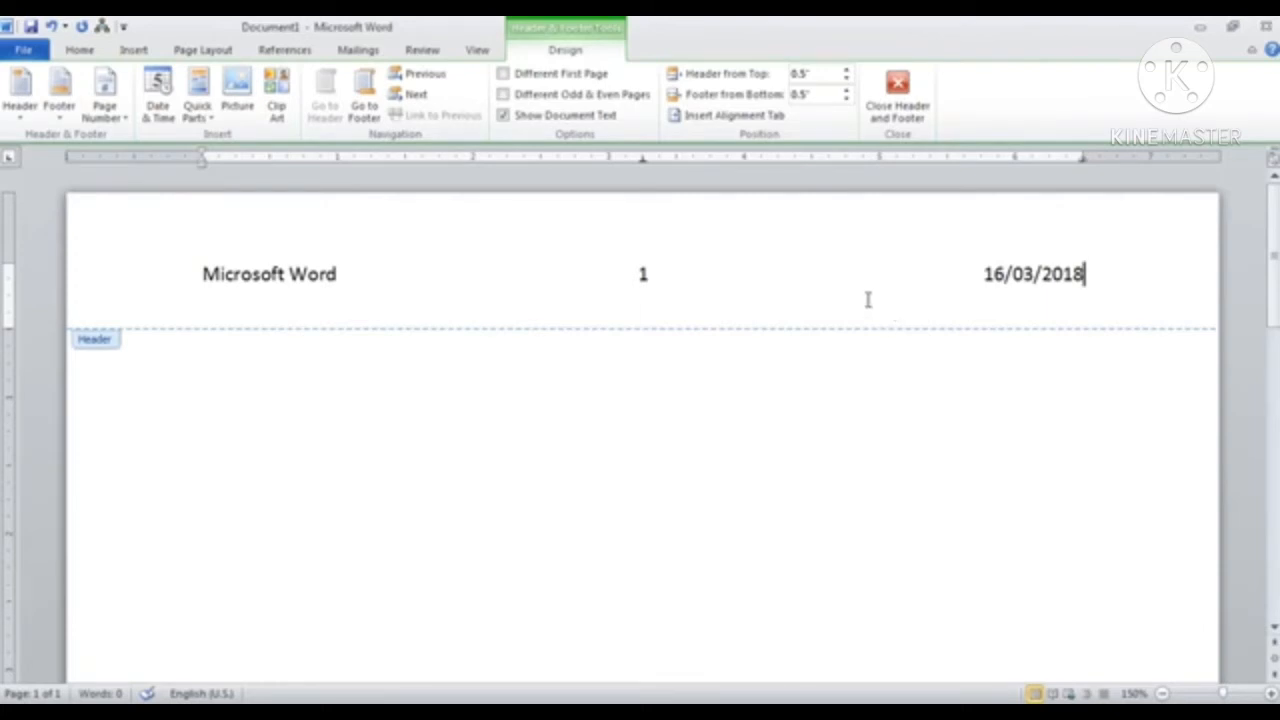
pyautogui.moveTo(1103, 277); pyautogui.dragTo(914, 274)
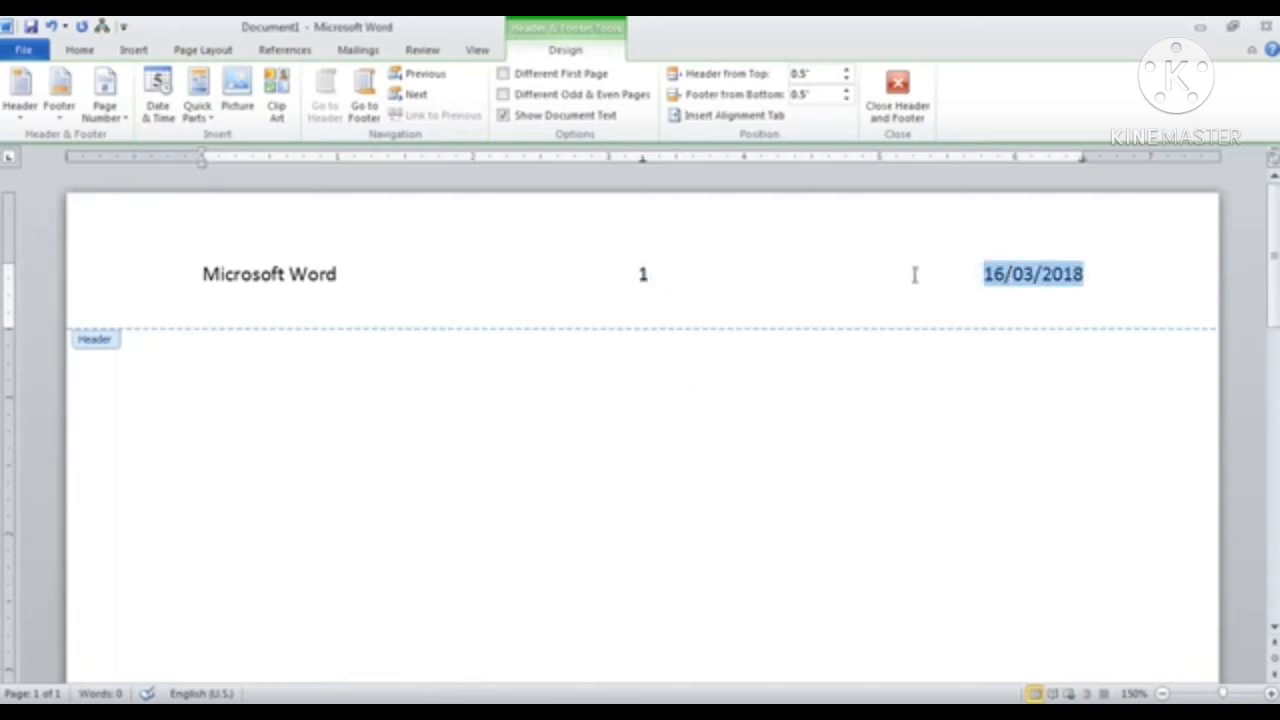
pyautogui.press('Delete')
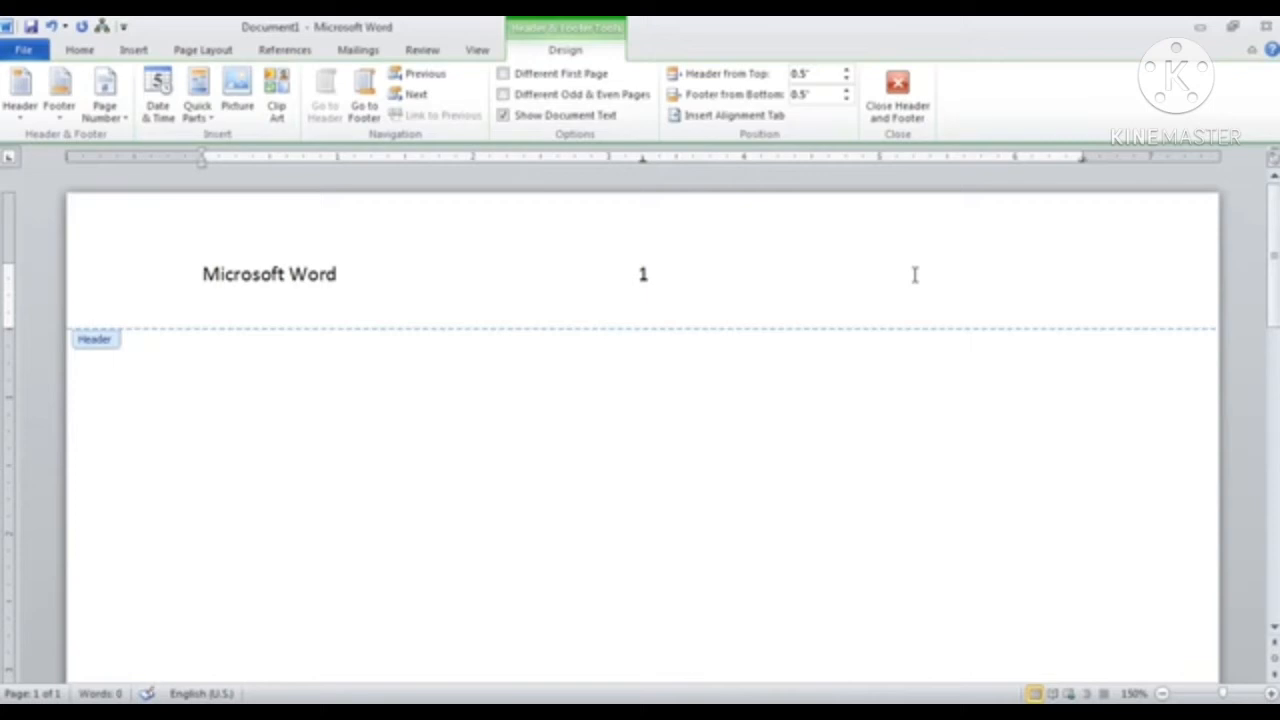
# Insert the picture msword.png from the Pictures library at the header's right side.
pyautogui.click(241, 94)
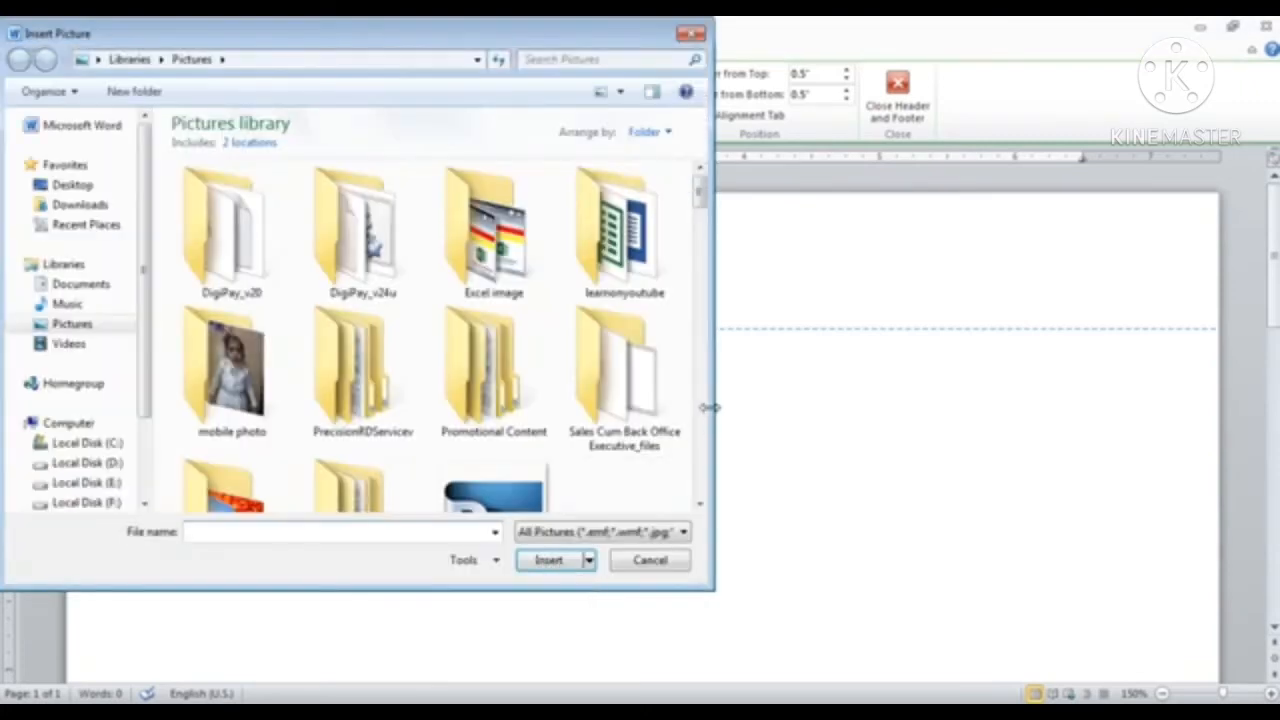
pyautogui.moveTo(703, 190); pyautogui.dragTo(717, 420)
pyautogui.click(478, 437)
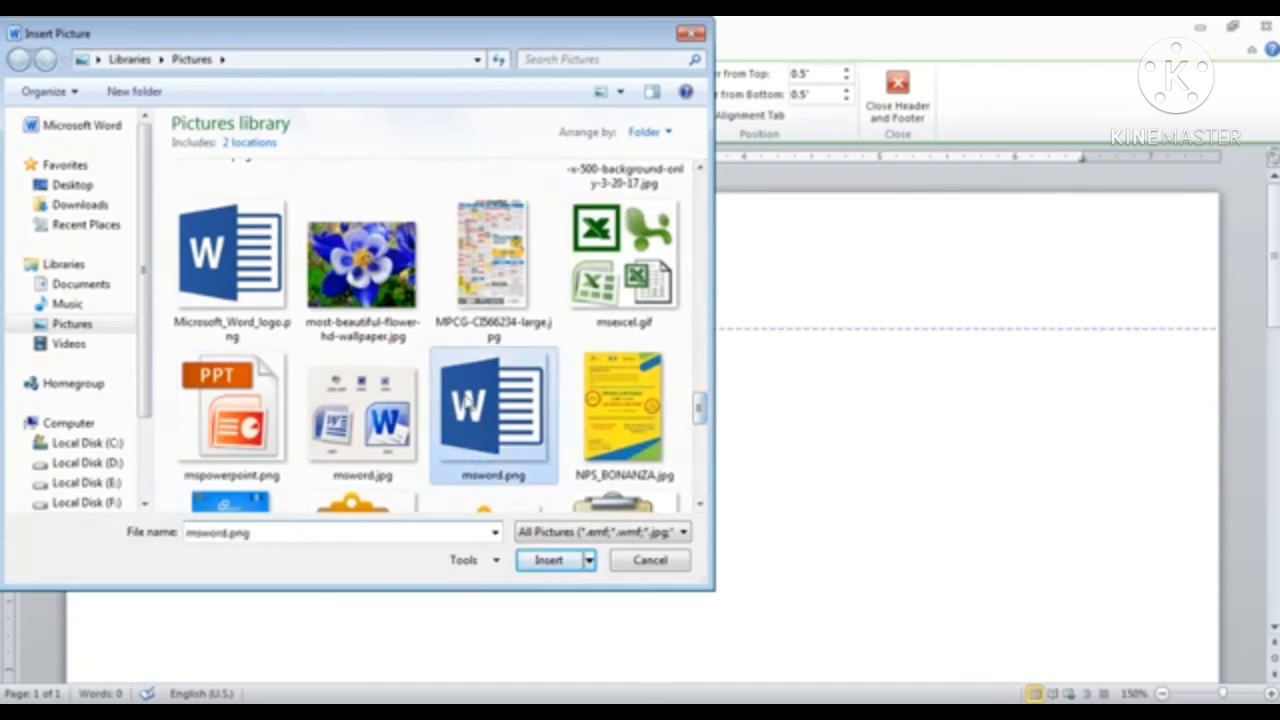
pyautogui.click(563, 564)
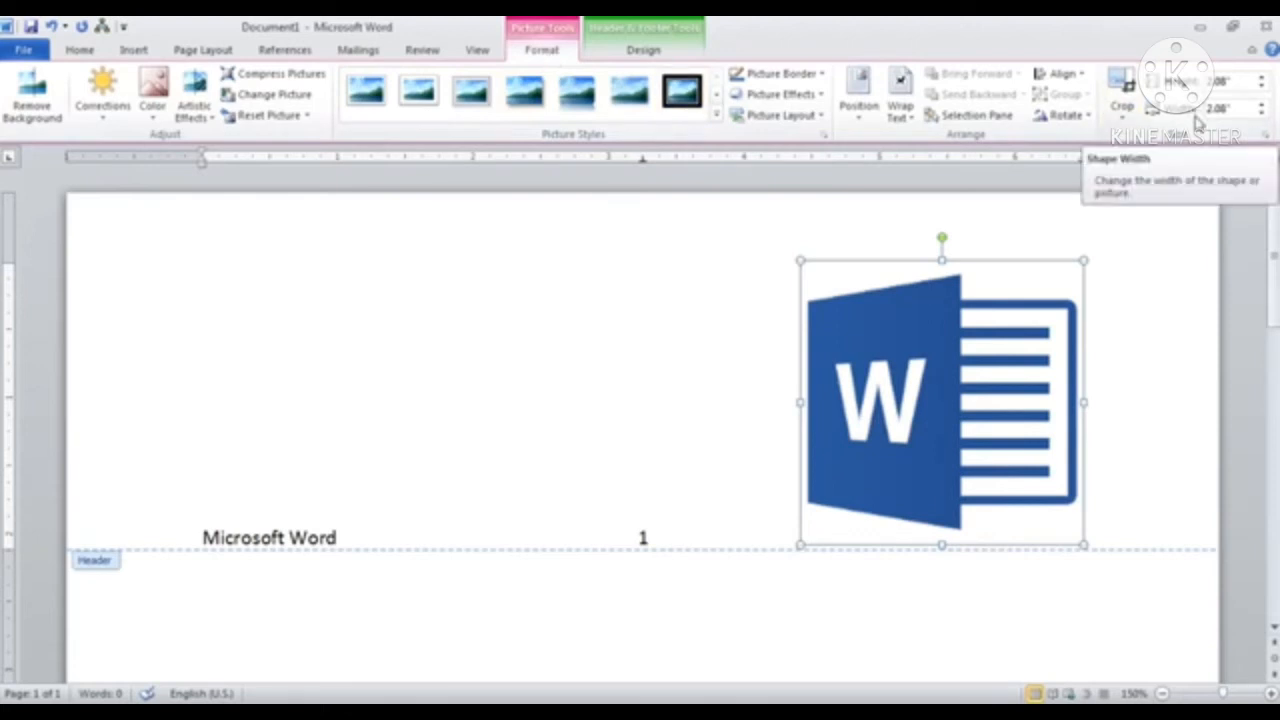
# Shrink the header picture to 0.3" high and 0.3" wide, then deselect it.
pyautogui.click(1262, 95)
pyautogui.click(1262, 95)
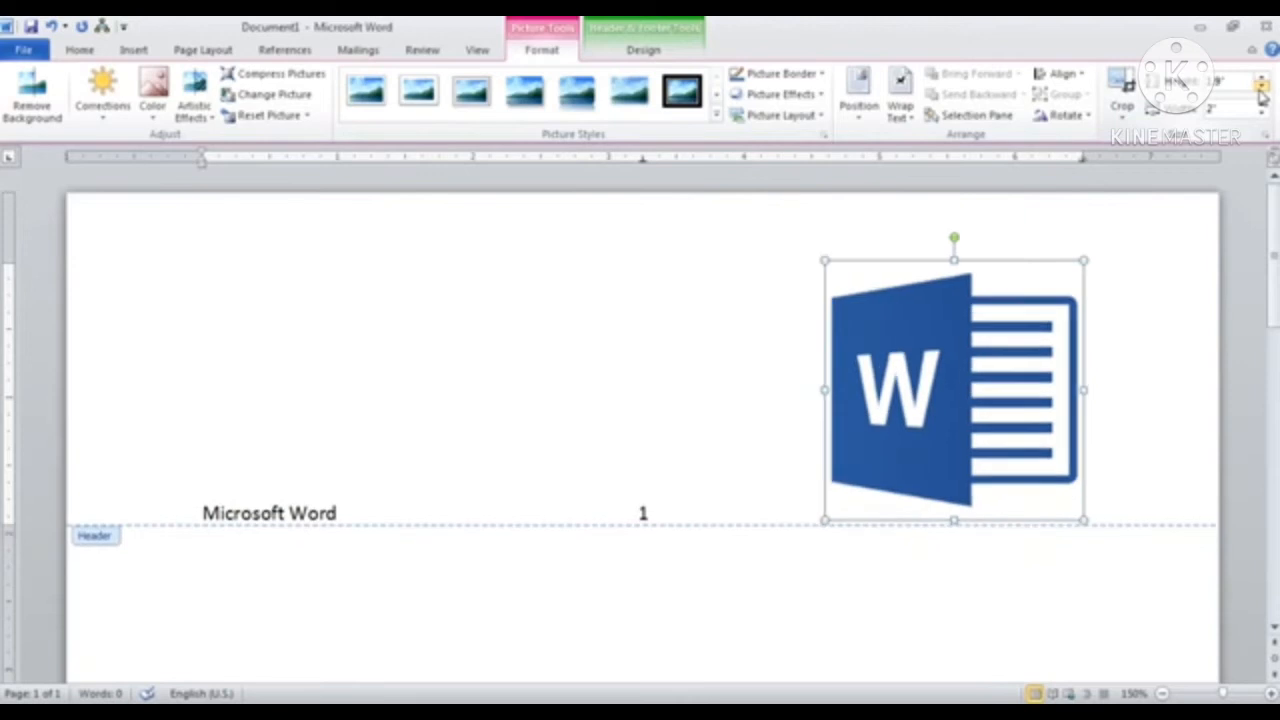
pyautogui.click(1262, 95)
pyautogui.click(1262, 95)
pyautogui.click(1262, 95)
pyautogui.click(1262, 95)
pyautogui.click(1262, 95)
pyautogui.click(1261, 88)
pyautogui.click(1261, 88)
pyautogui.click(1261, 88)
pyautogui.click(1261, 88)
pyautogui.click(1261, 88)
pyautogui.click(1261, 88)
pyautogui.click(1261, 88)
pyautogui.click(1261, 88)
pyautogui.click(1261, 88)
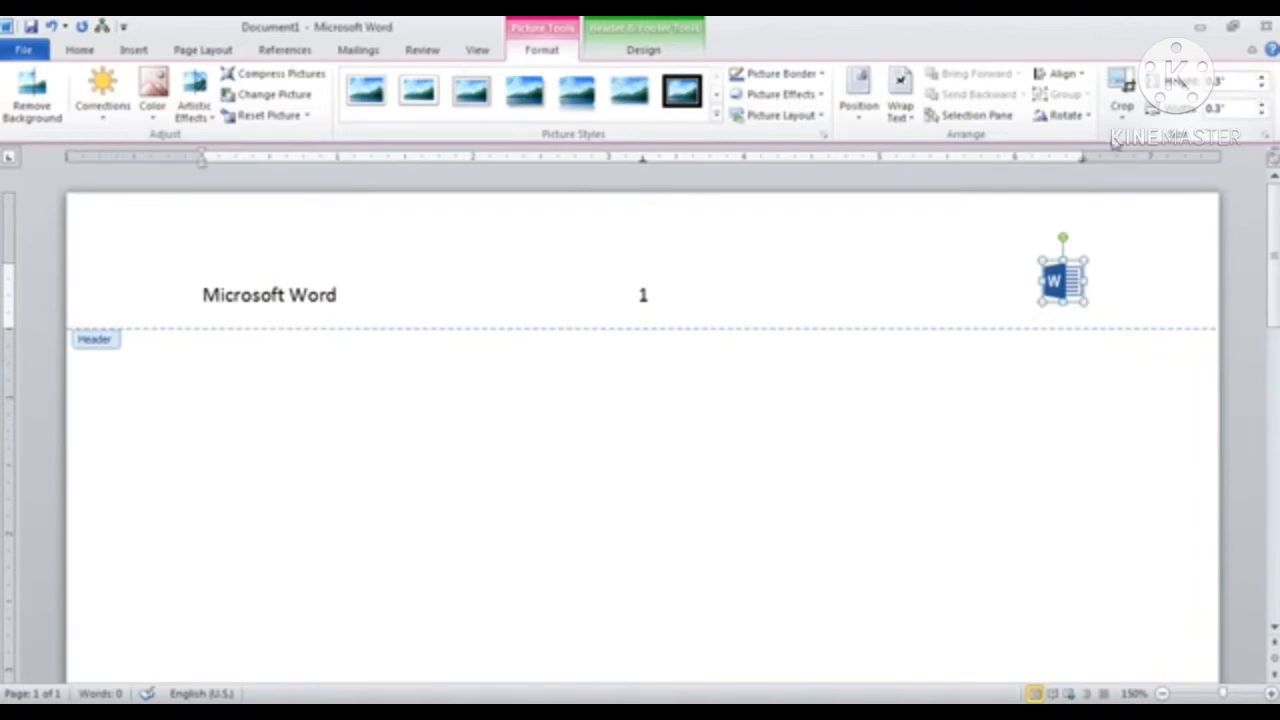
pyautogui.click(1136, 293)
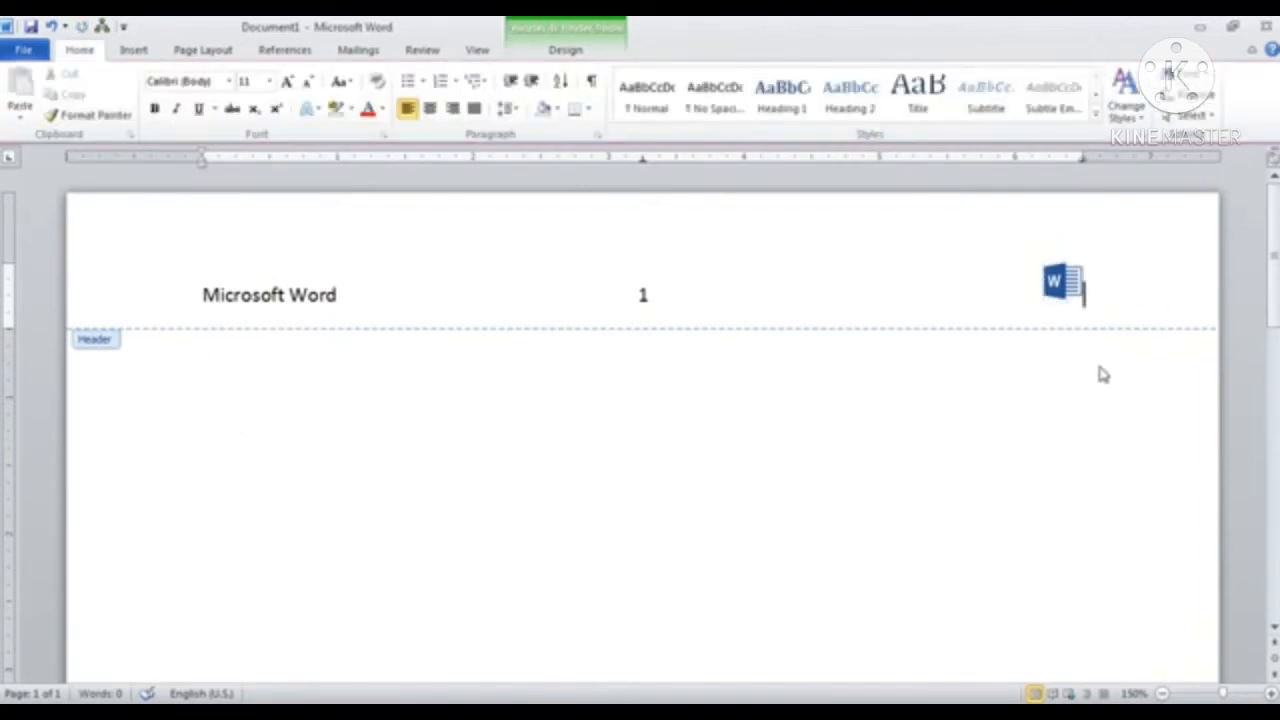
# Switch from the header to the footer and enter "Microsoft Office" at its left side.
pyautogui.click(564, 50)
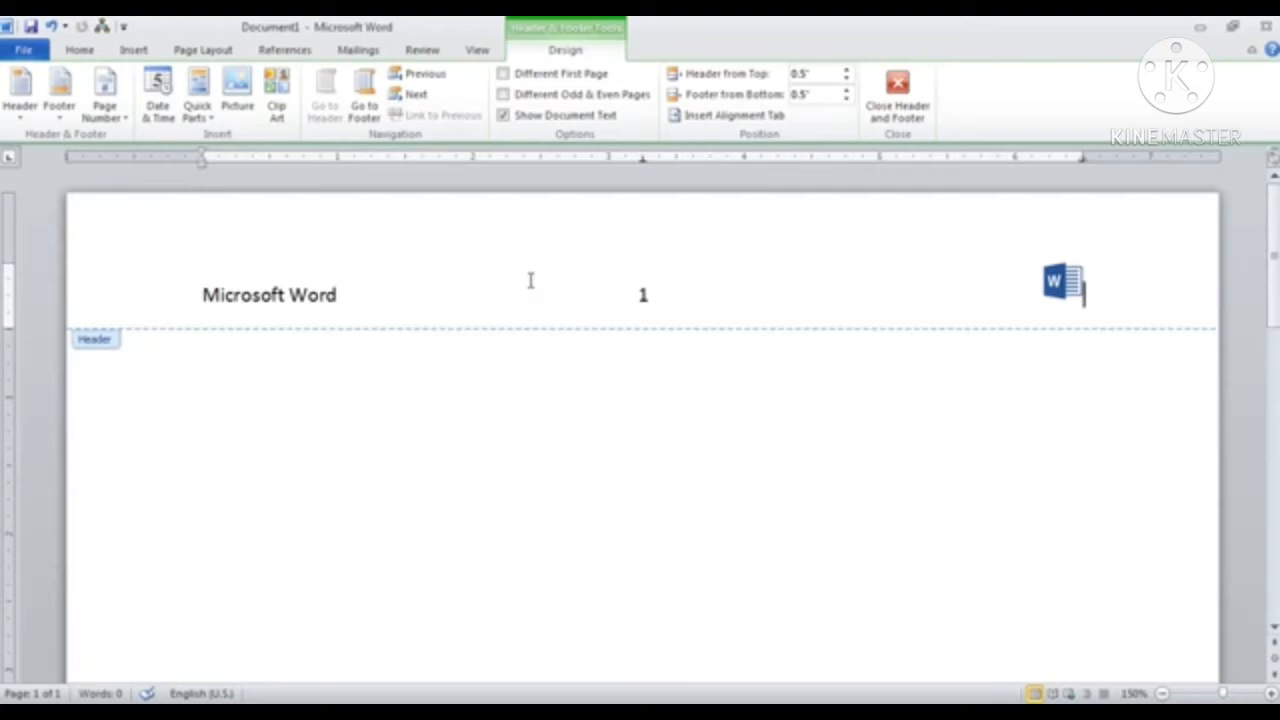
pyautogui.click(366, 92)
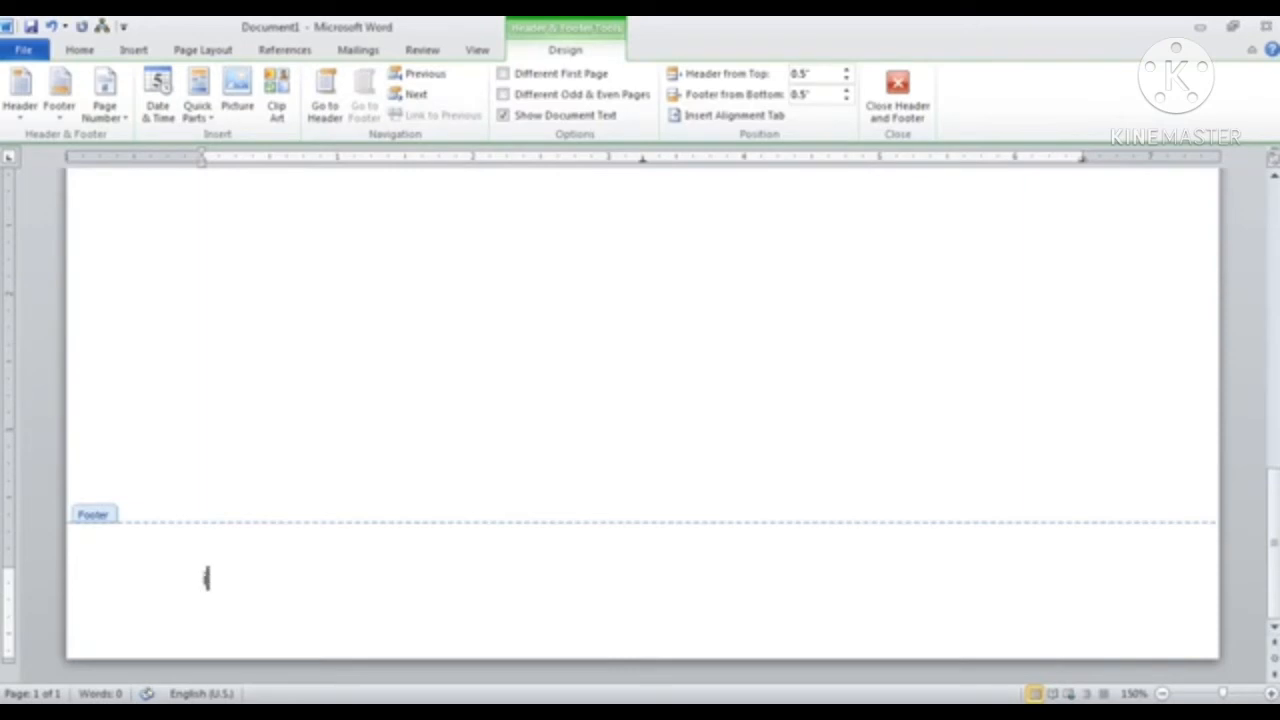
pyautogui.write('Microsoft Office Wor')
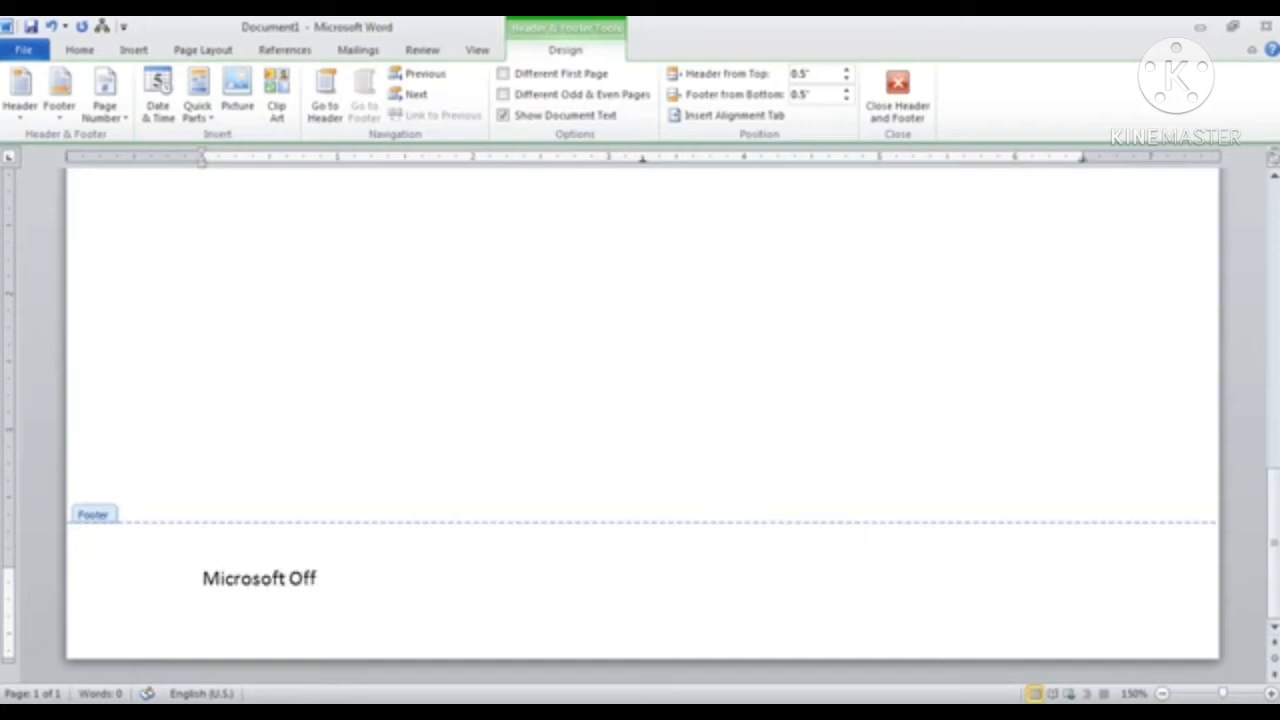
pyautogui.press('BackSpace')
pyautogui.press('BackSpace')
pyautogui.press('BackSpace')
pyautogui.press('BackSpace')
# Insert a Page X of Y page number in the Bold Numbers style at the footer's centre.
pyautogui.press('Tab')
pyautogui.click(125, 119)
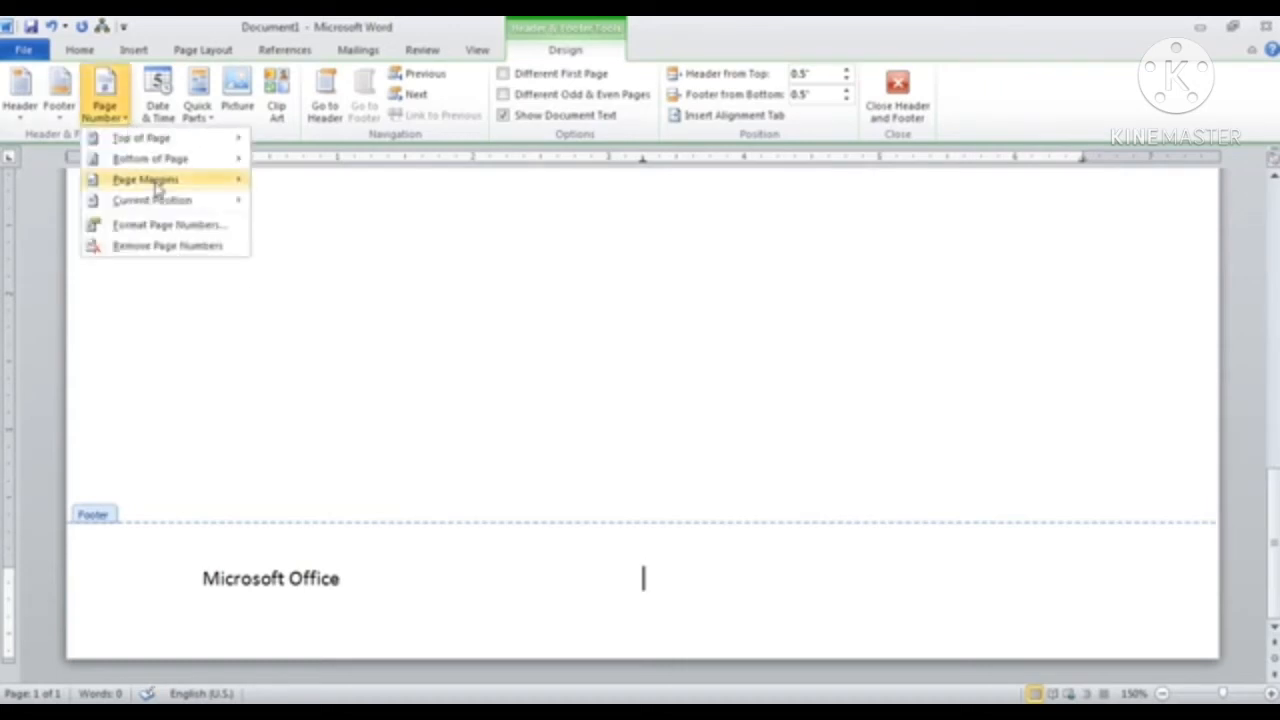
pyautogui.moveTo(168, 207)
pyautogui.scroll(-3, 486, 282)
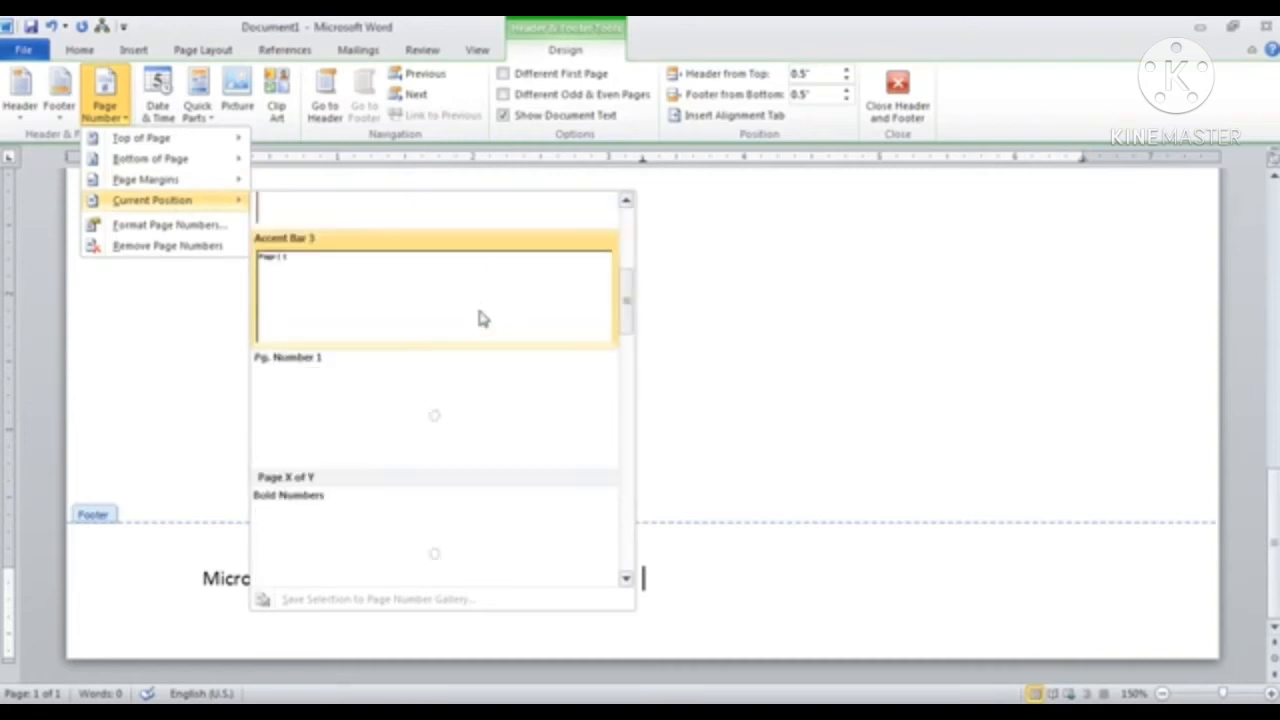
pyautogui.scroll(3, 418, 480)
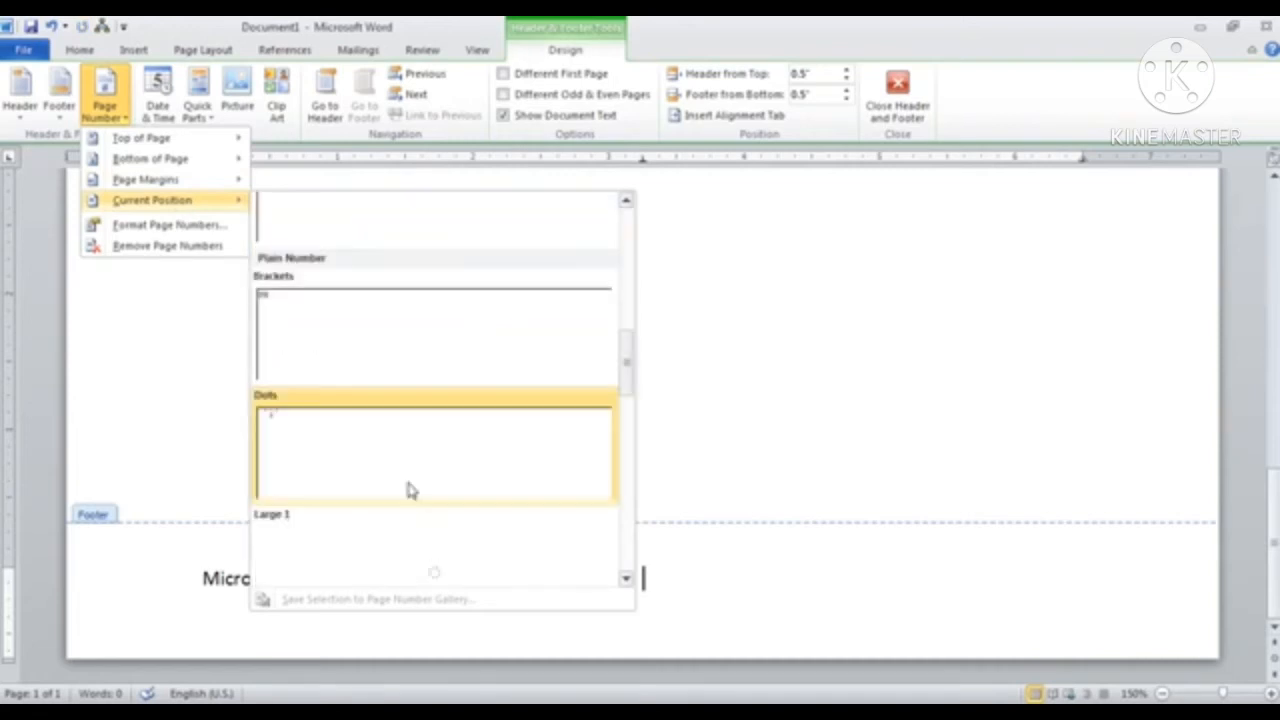
pyautogui.scroll(-3, 370, 400)
pyautogui.scroll(3, 366, 514)
pyautogui.scroll(-3, 355, 440)
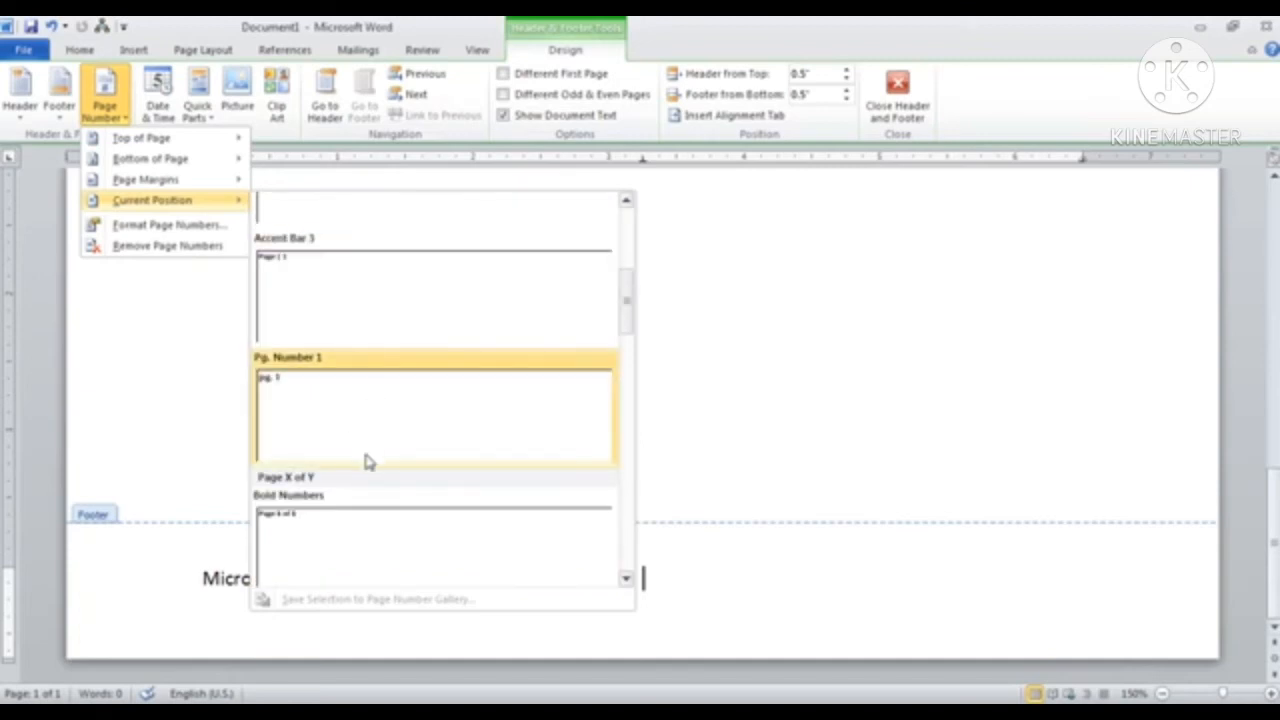
pyautogui.click(358, 555)
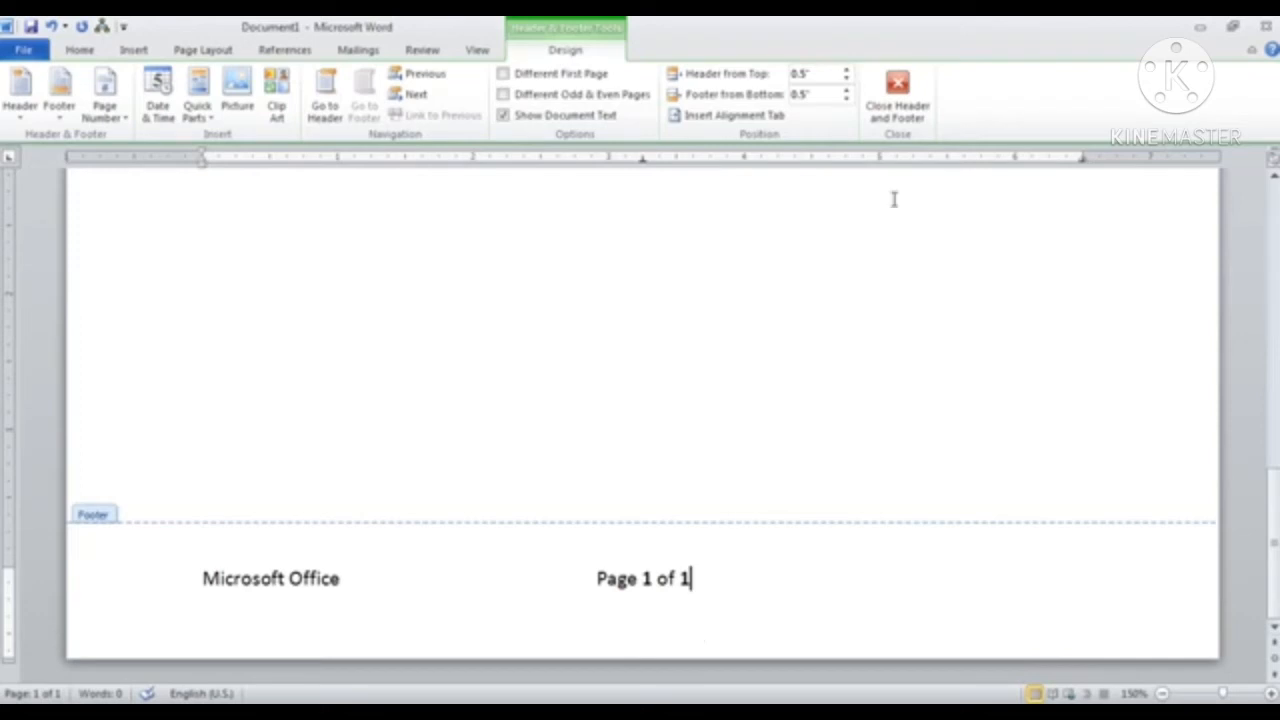
# Close header and footer editing and check the finished header and footer on the page.
pyautogui.click(898, 112)
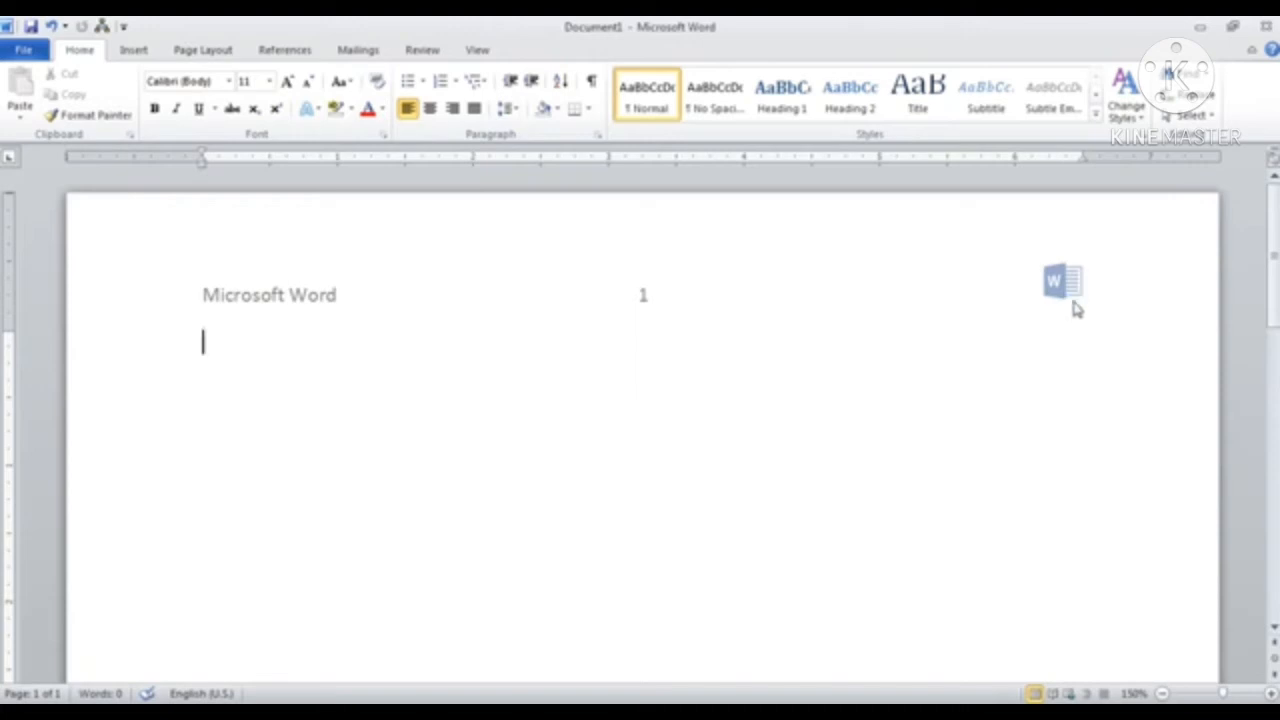
pyautogui.scroll(-5, 1040, 360)
pyautogui.scroll(-2, 993, 392)
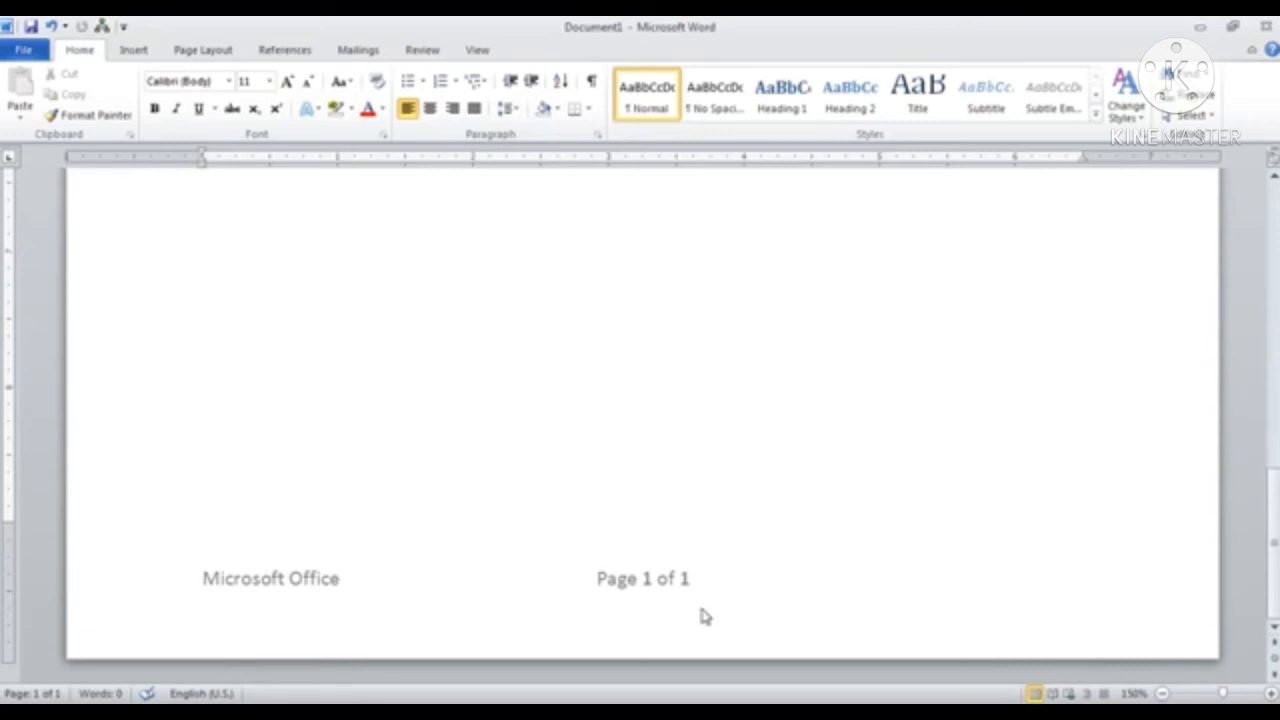
pyautogui.click(774, 412)
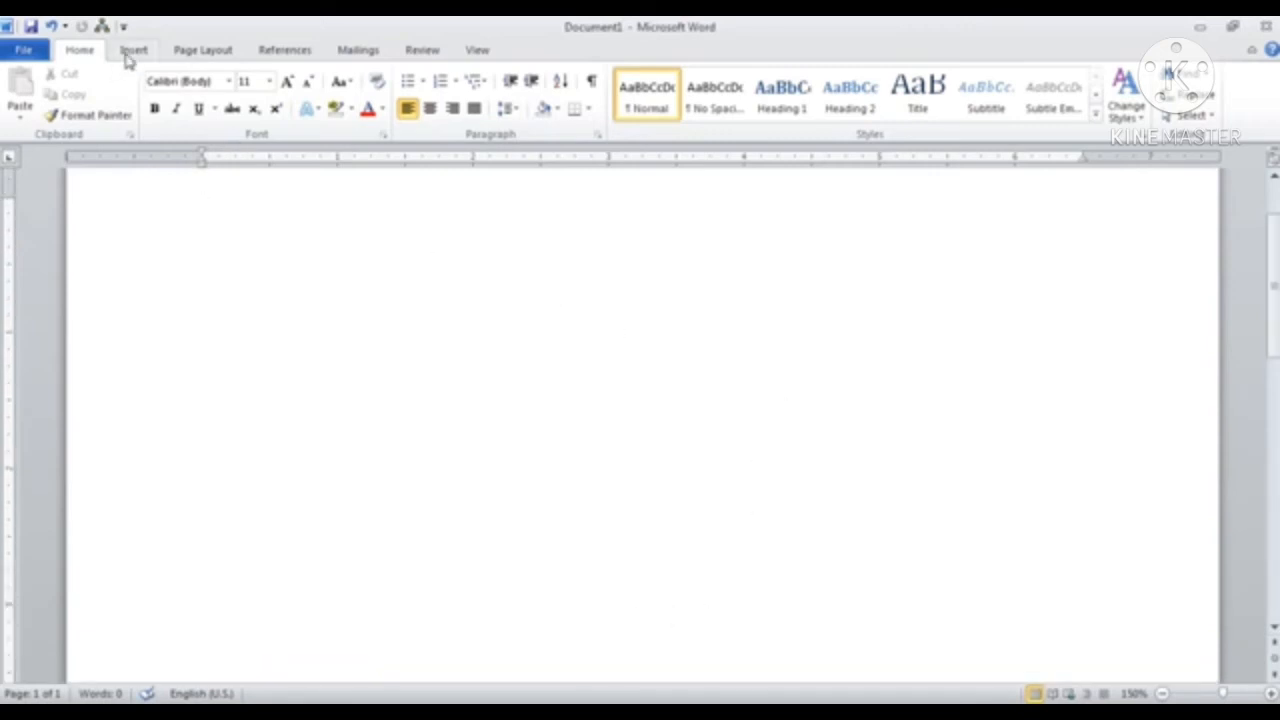
# Add a blank page and three further page breaks to extend the document to five pages.
pyautogui.click(130, 52)
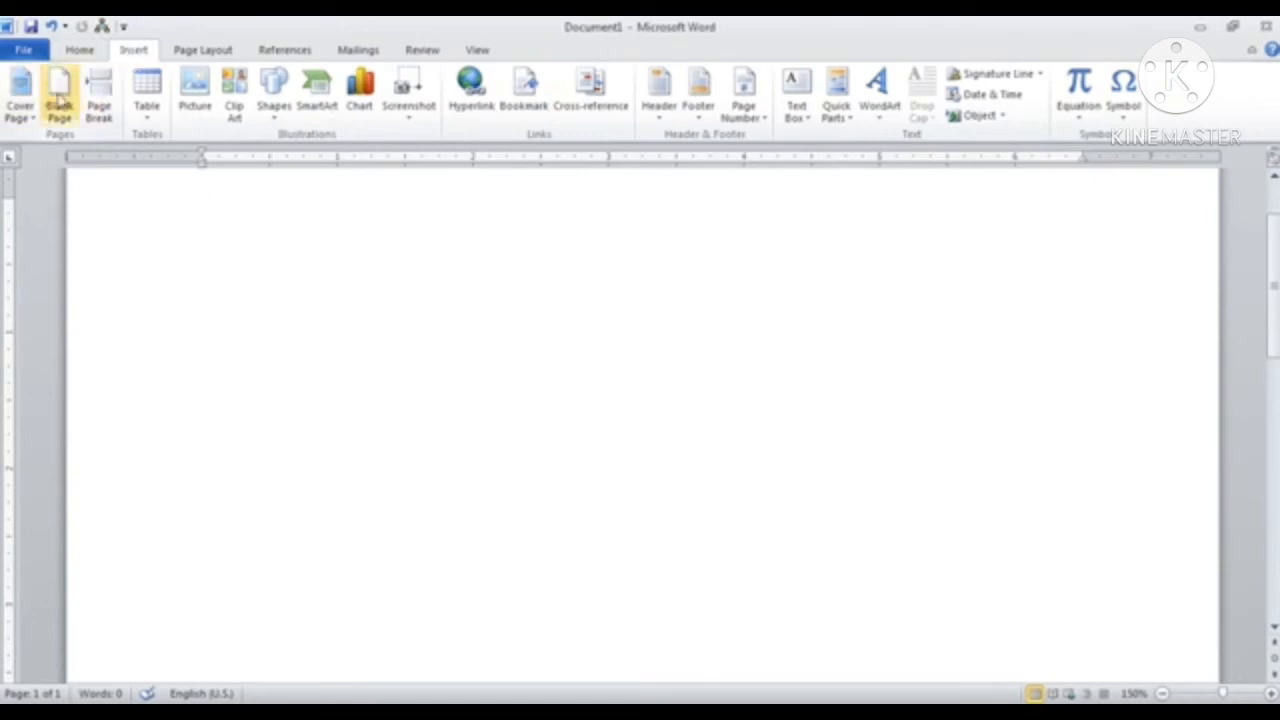
pyautogui.click(58, 100)
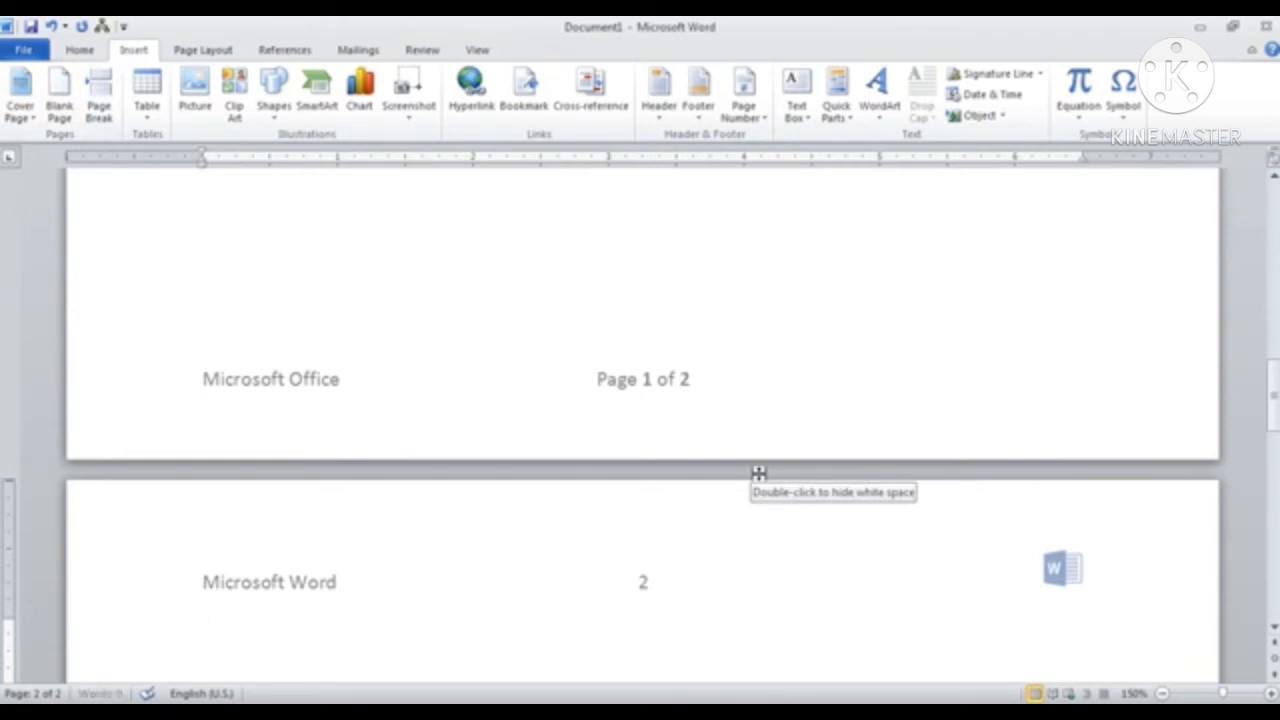
pyautogui.hotkey('ctrl', 'Return')
pyautogui.hotkey('ctrl', 'Return')
pyautogui.hotkey('ctrl', 'Return')
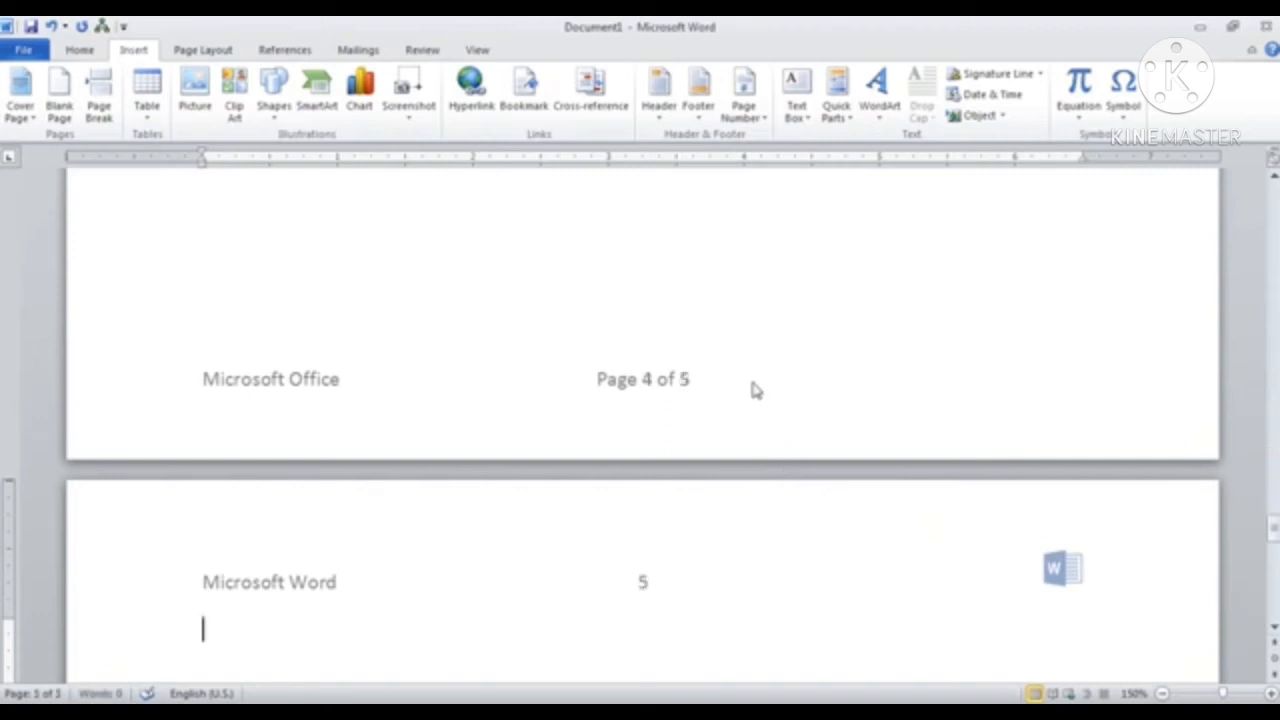
# Examine the header and footer on each of the five pages, checking the text, page numbers and logo.
pyautogui.scroll(-2, 765, 385)
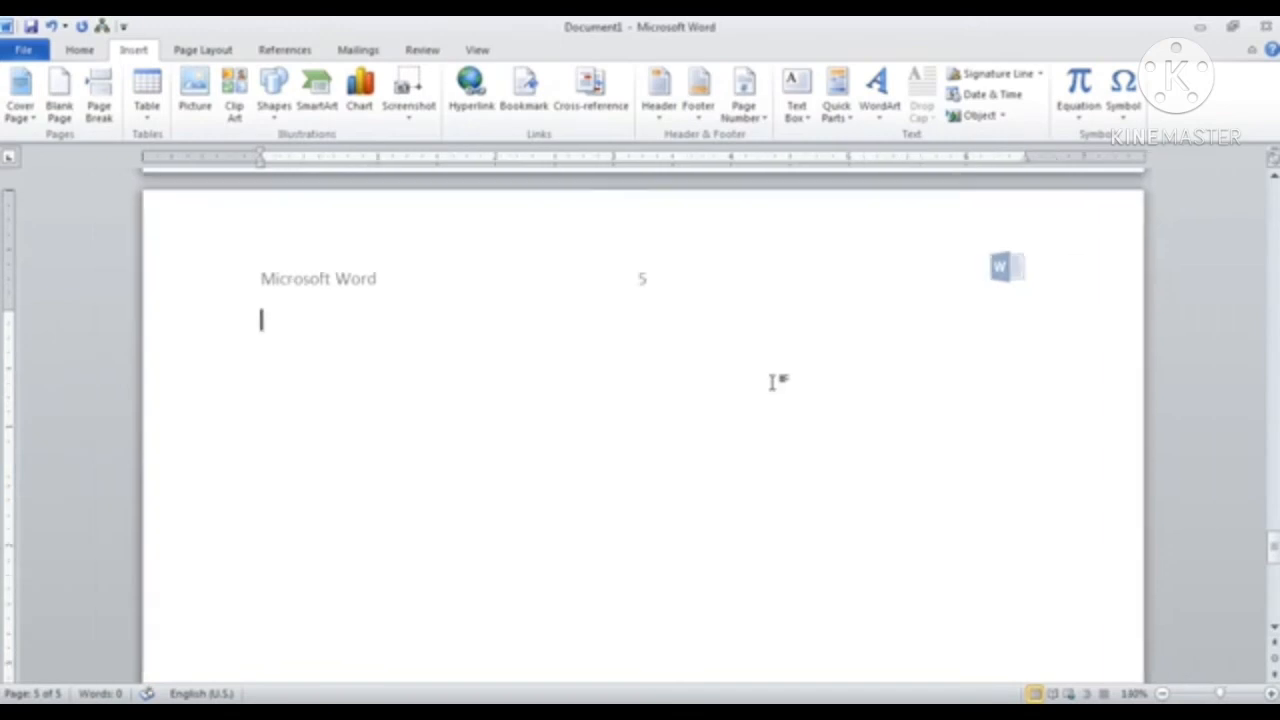
pyautogui.scroll(-2, 742, 370)
pyautogui.scroll(8, 736, 364)
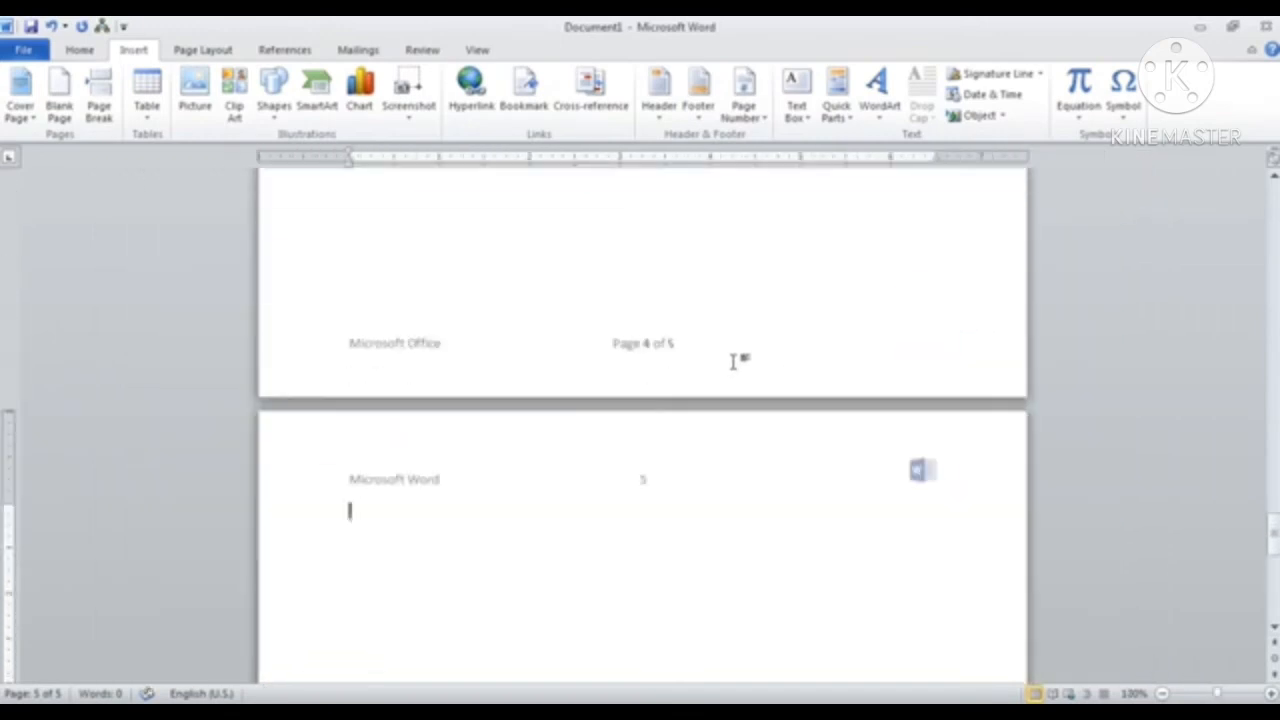
pyautogui.scroll(20, 730, 357)
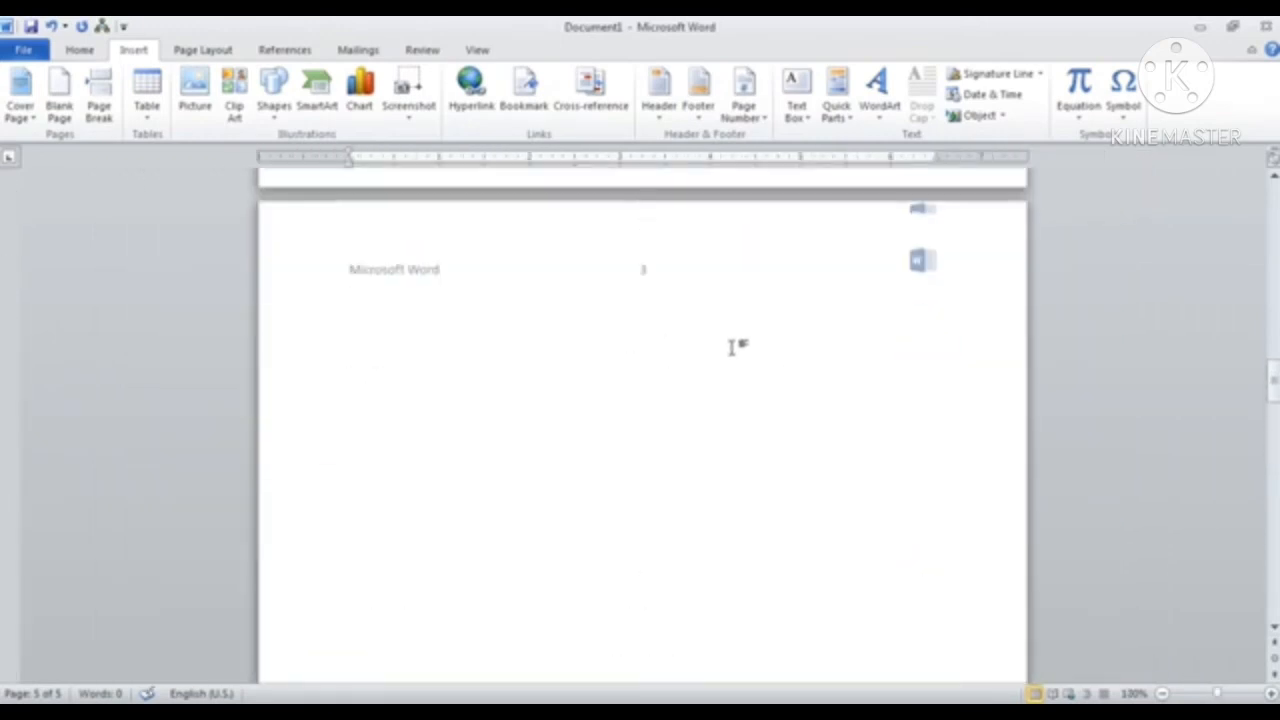
pyautogui.scroll(20, 618, 316)
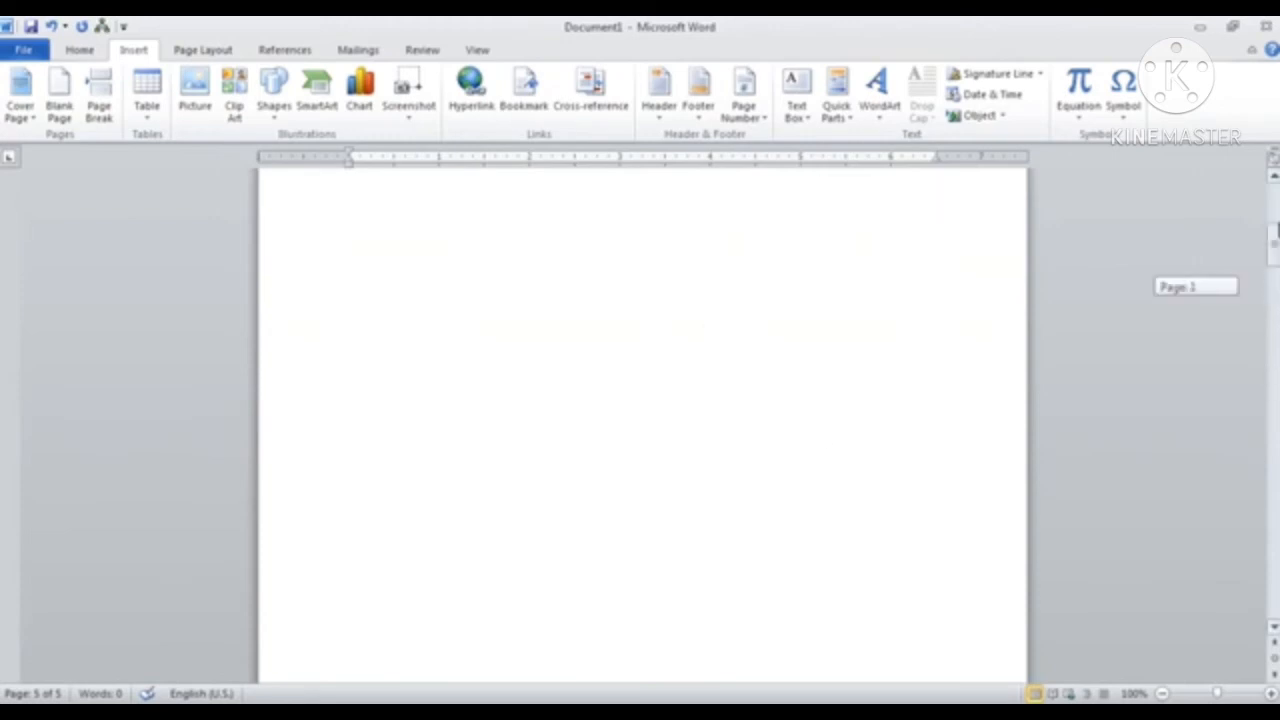
pyautogui.scroll(1, 387, 284)
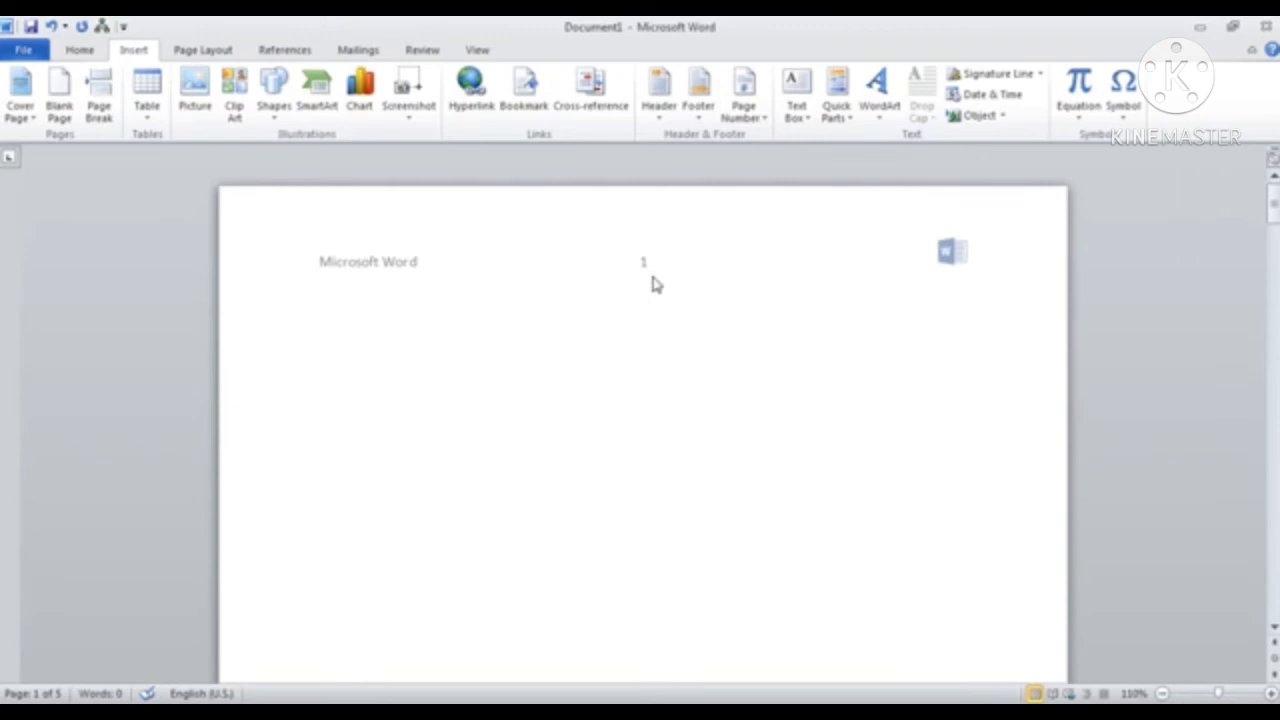
pyautogui.scroll(-10, 806, 340)
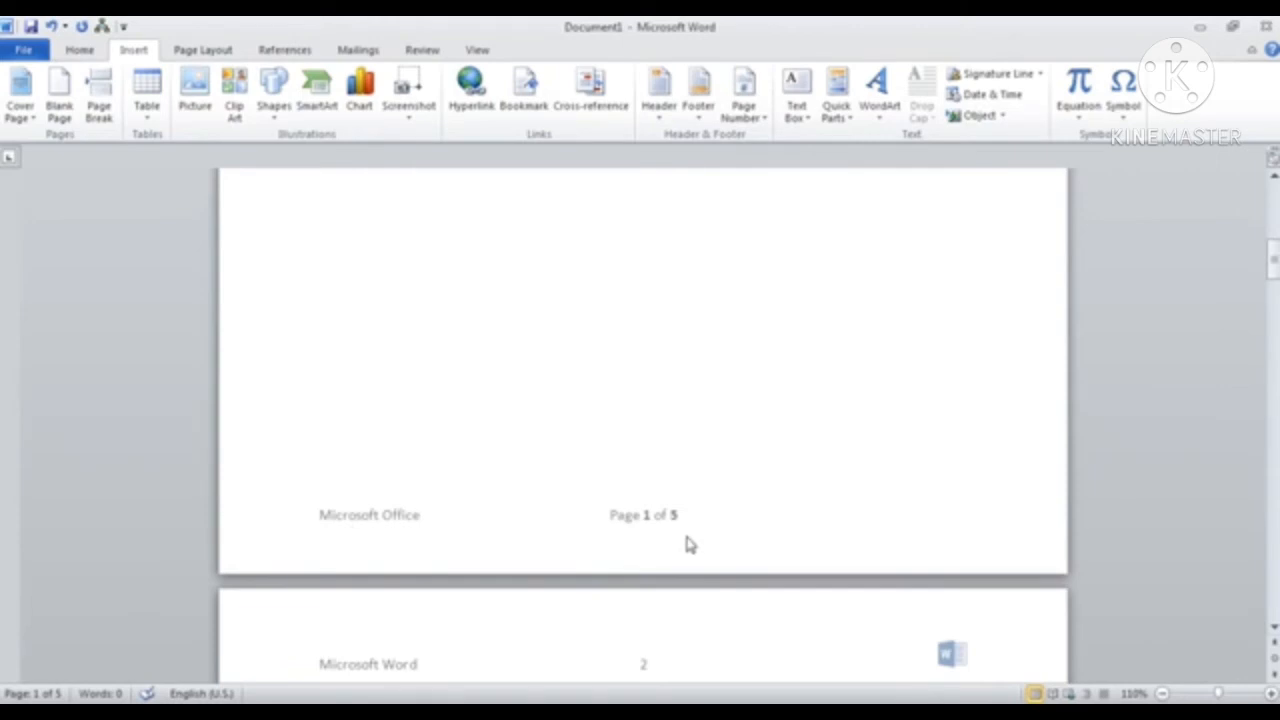
pyautogui.scroll(-5, 690, 540)
pyautogui.scroll(-2, 605, 470)
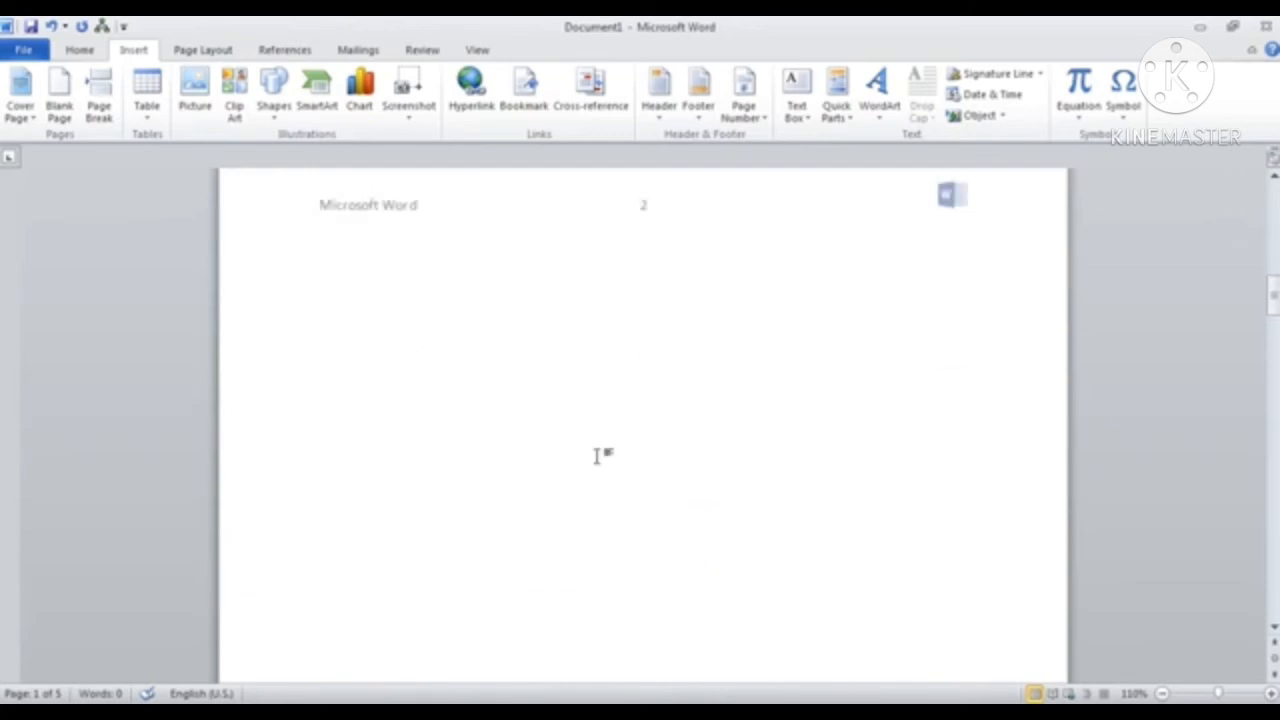
pyautogui.scroll(2, 480, 445)
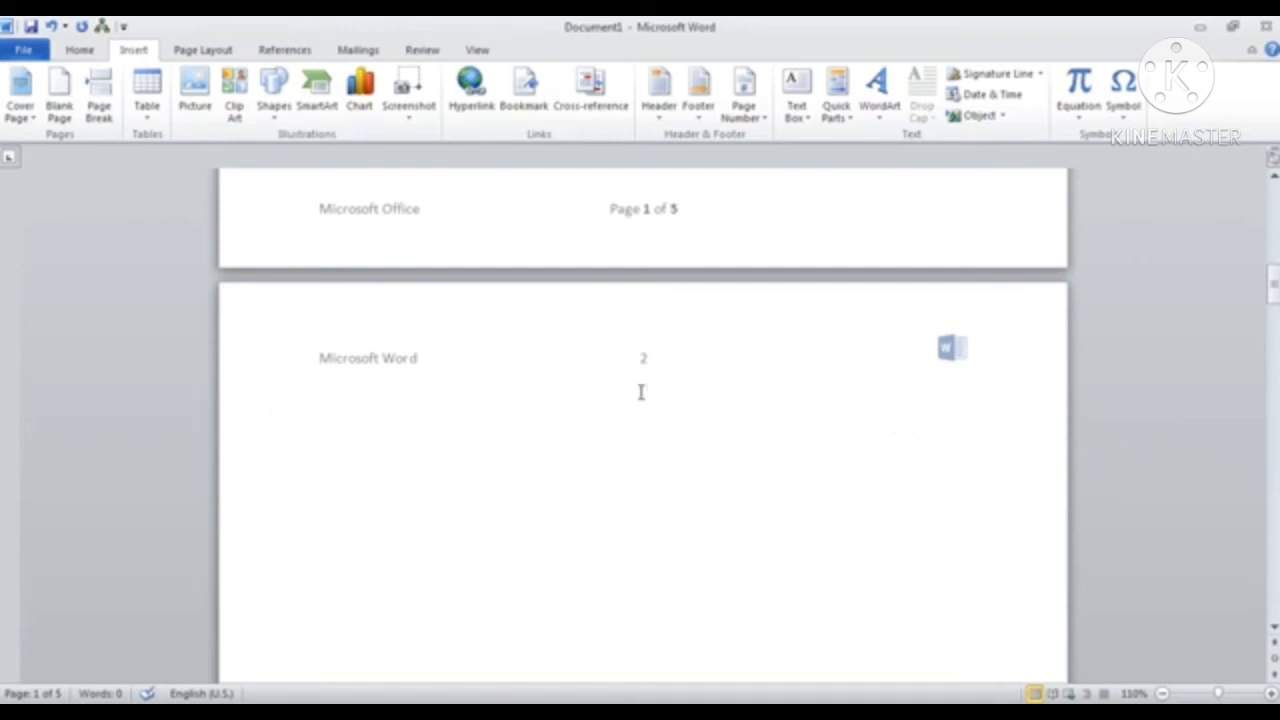
pyautogui.scroll(-1, 763, 428)
pyautogui.scroll(-20, 763, 428)
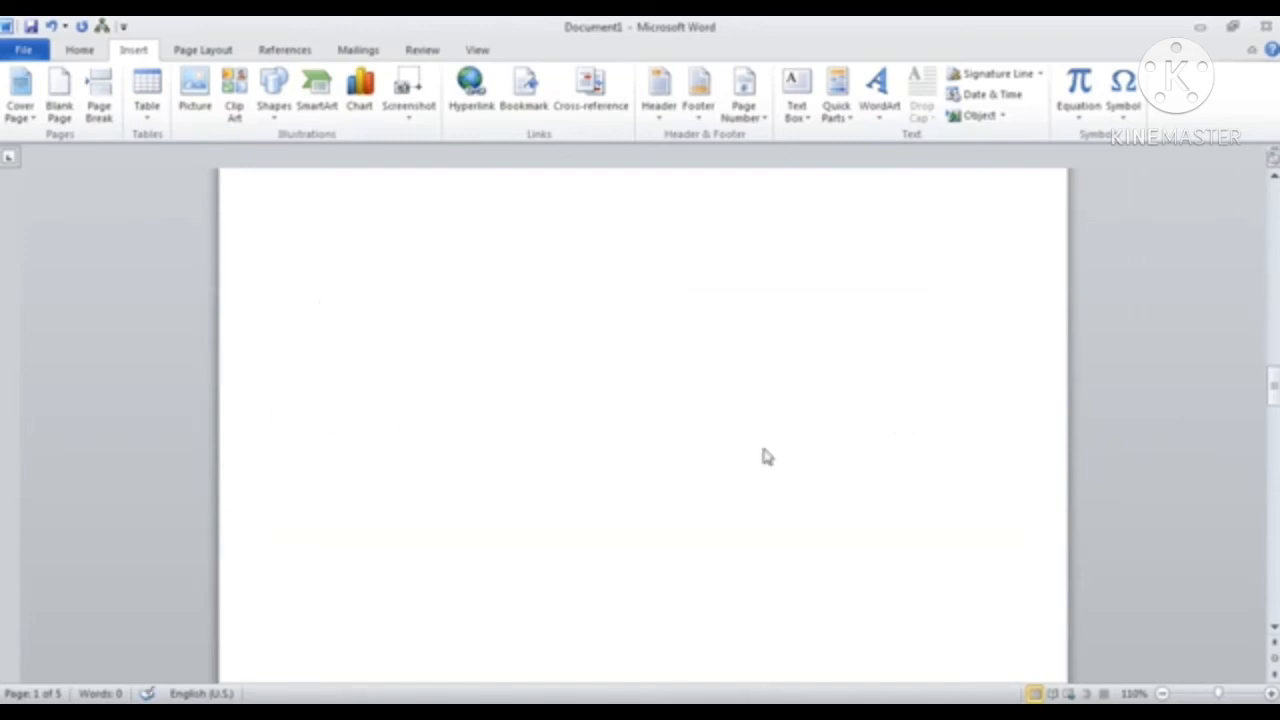
pyautogui.scroll(15, 750, 456)
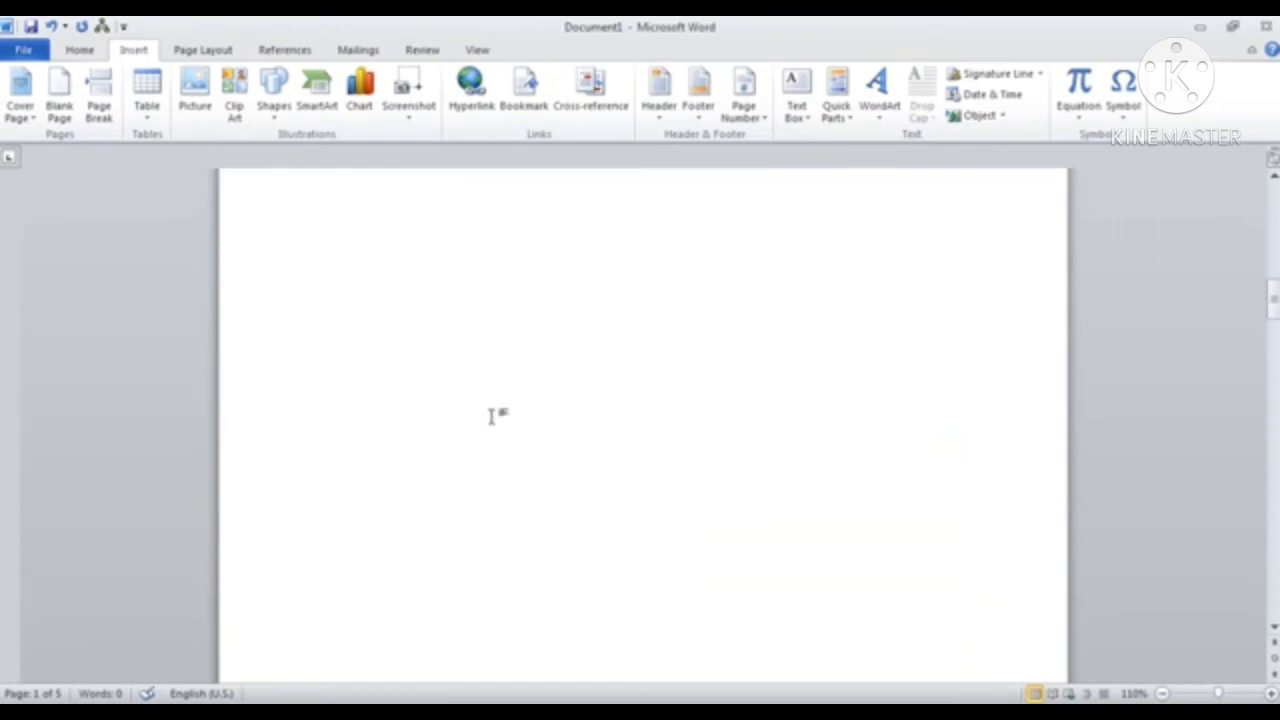
pyautogui.scroll(10, 533, 405)
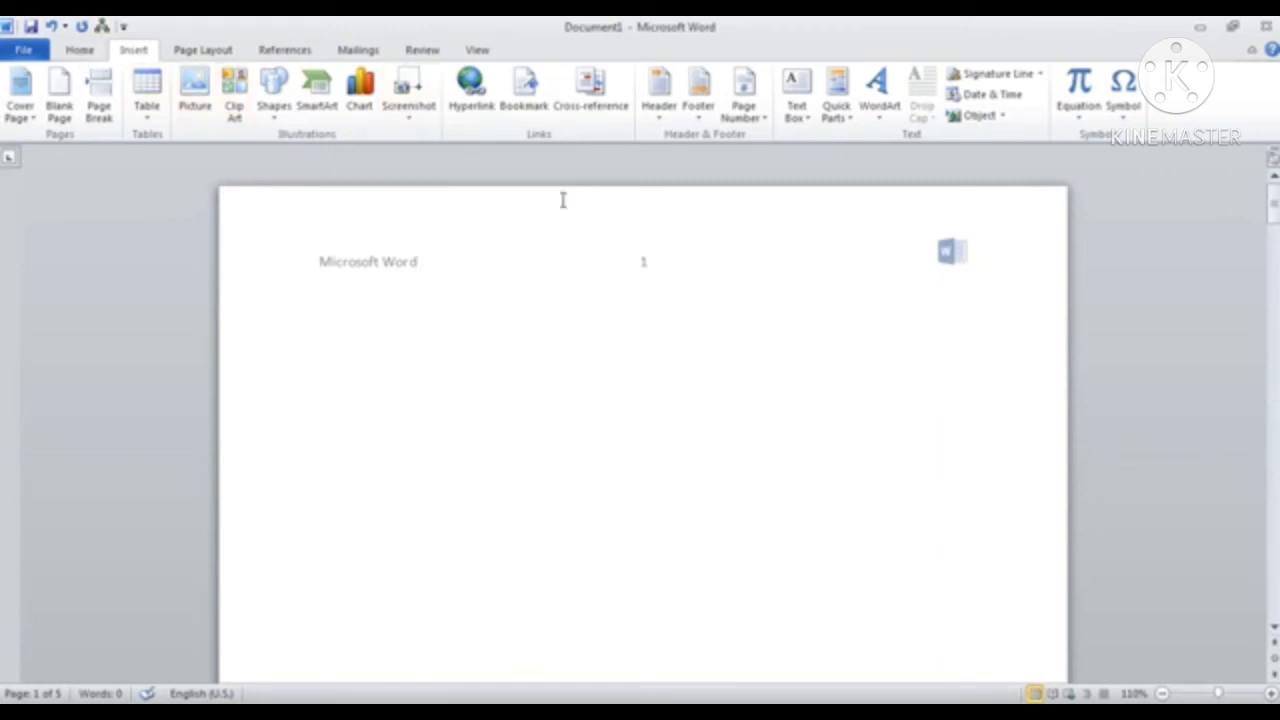
# Reopen the header for editing and turn on the Different First Page option.
pyautogui.click(658, 100)
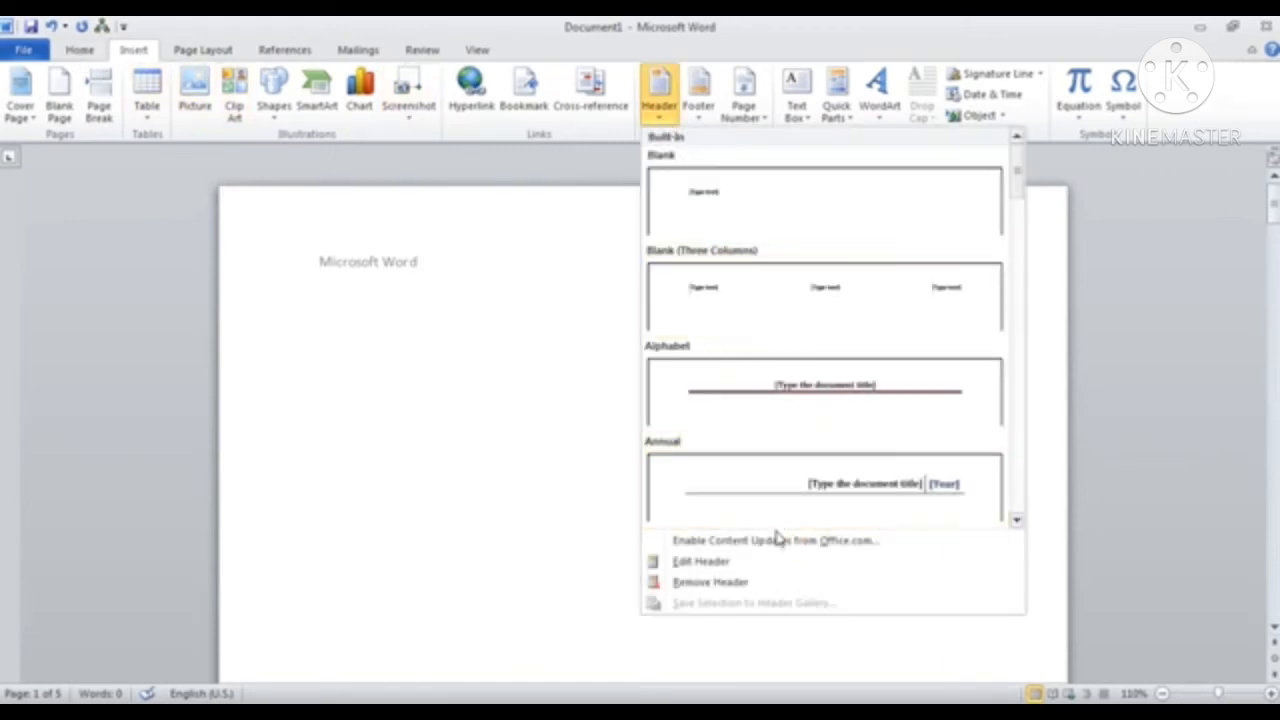
pyautogui.click(746, 566)
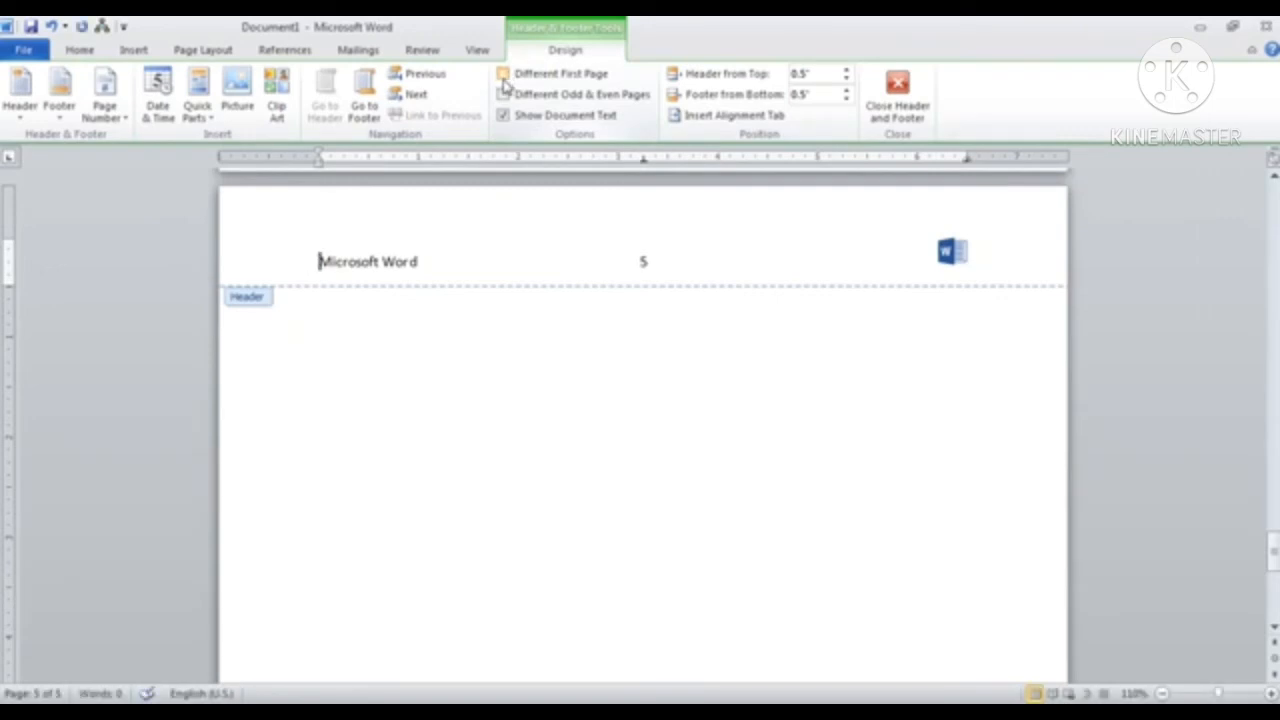
pyautogui.click(503, 74)
pyautogui.scroll(6, 563, 246)
pyautogui.scroll(10, 616, 306)
pyautogui.moveTo(1273, 463); pyautogui.dragTo(1230, 224)
# Enter "Computer Learning Channel on Youtube" in the first page header.
pyautogui.click(312, 249)
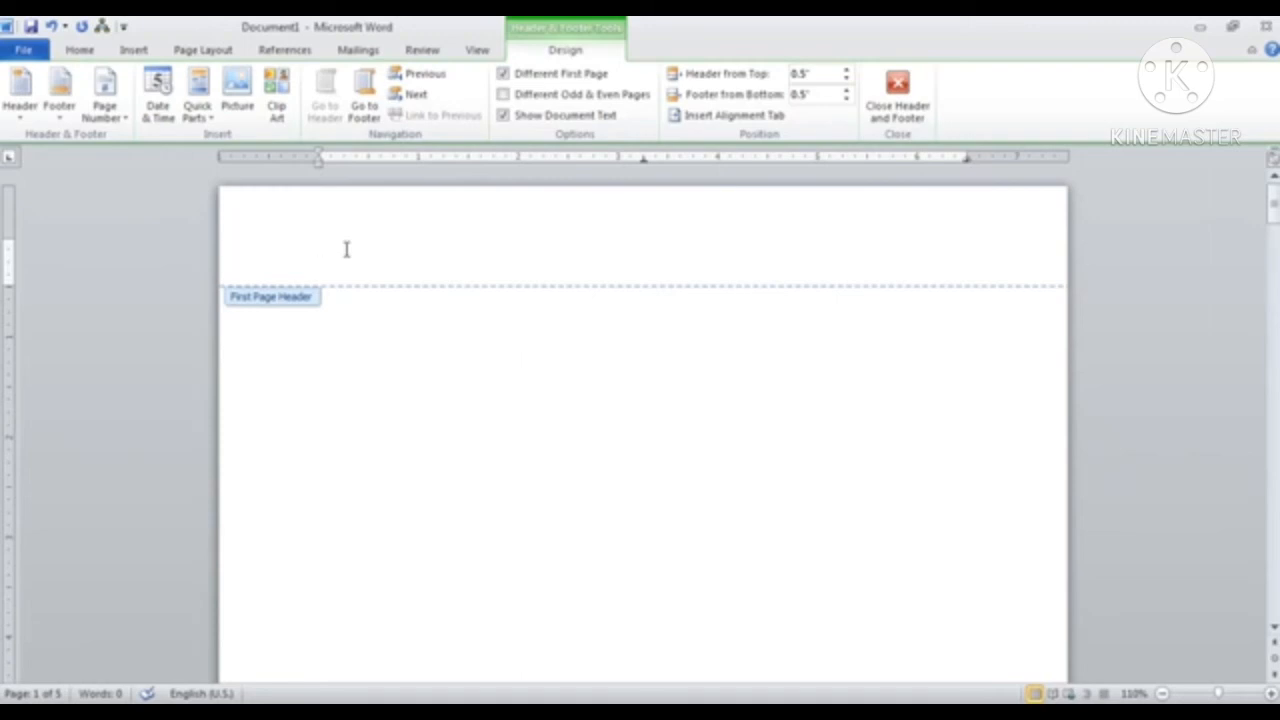
pyautogui.write('Computer Learning Cha')
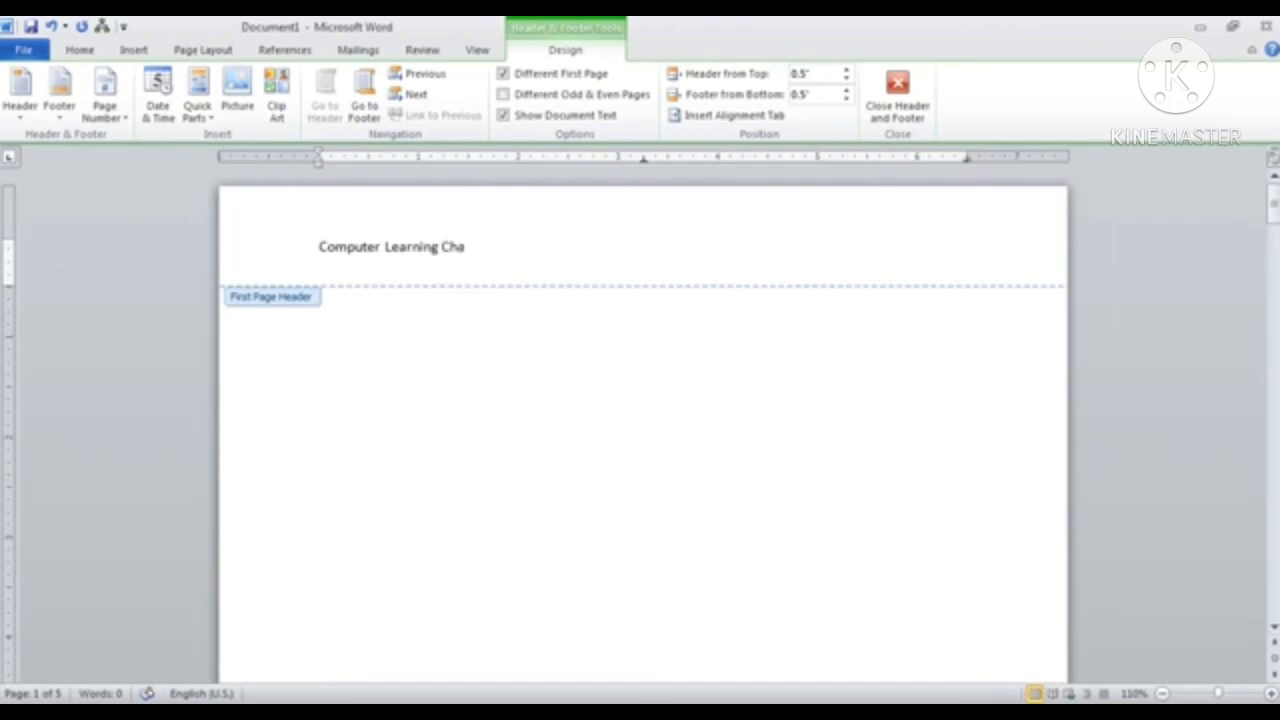
pyautogui.write('el on Yoo')
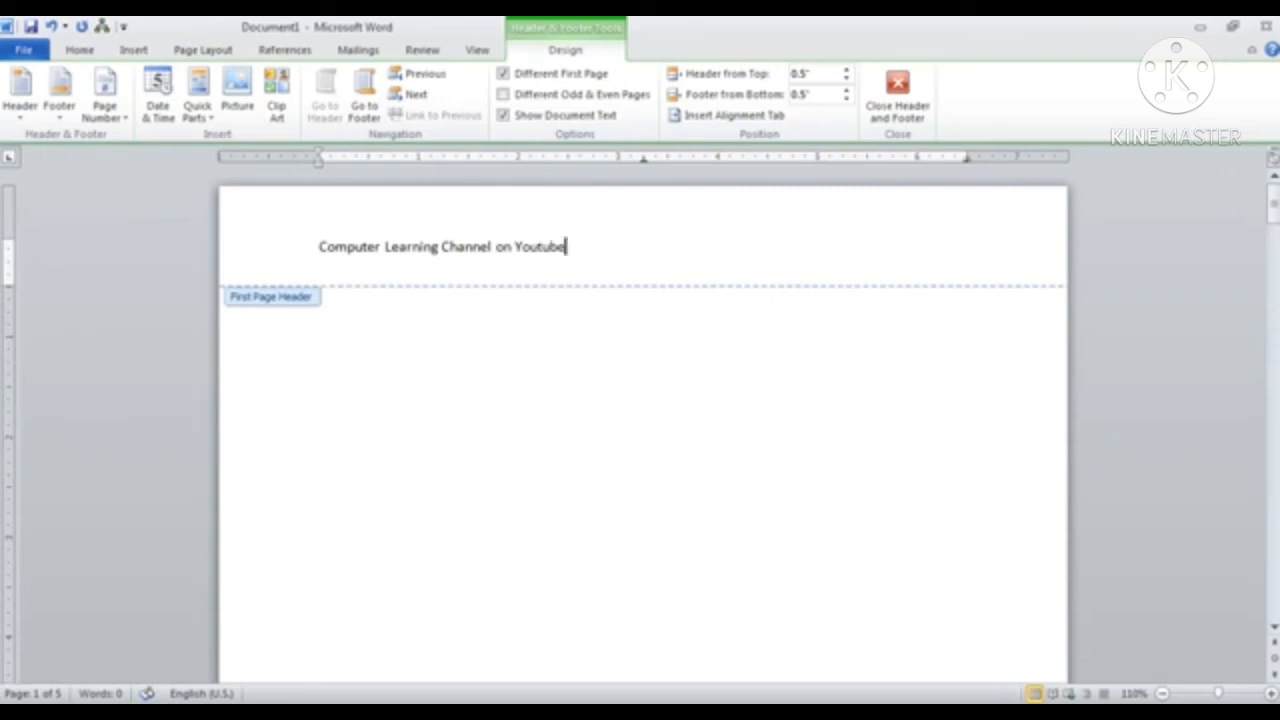
pyautogui.scroll(2, 655, 448)
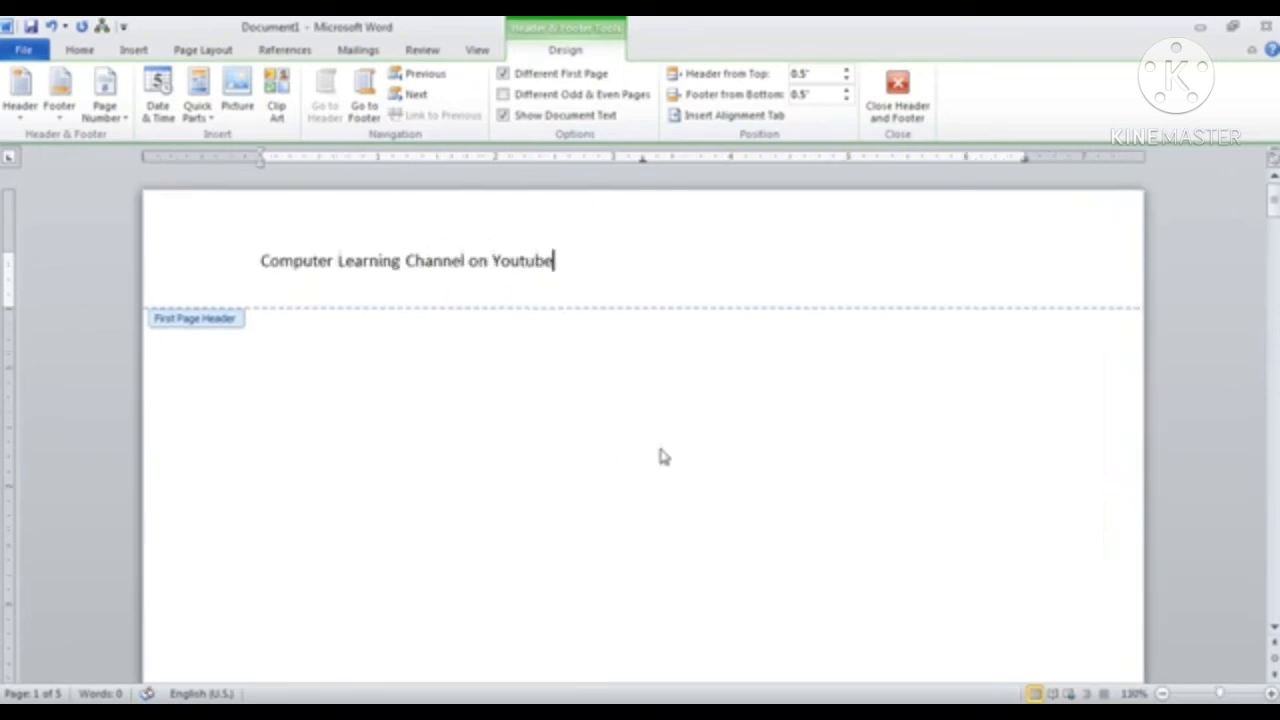
pyautogui.scroll(1, 663, 458)
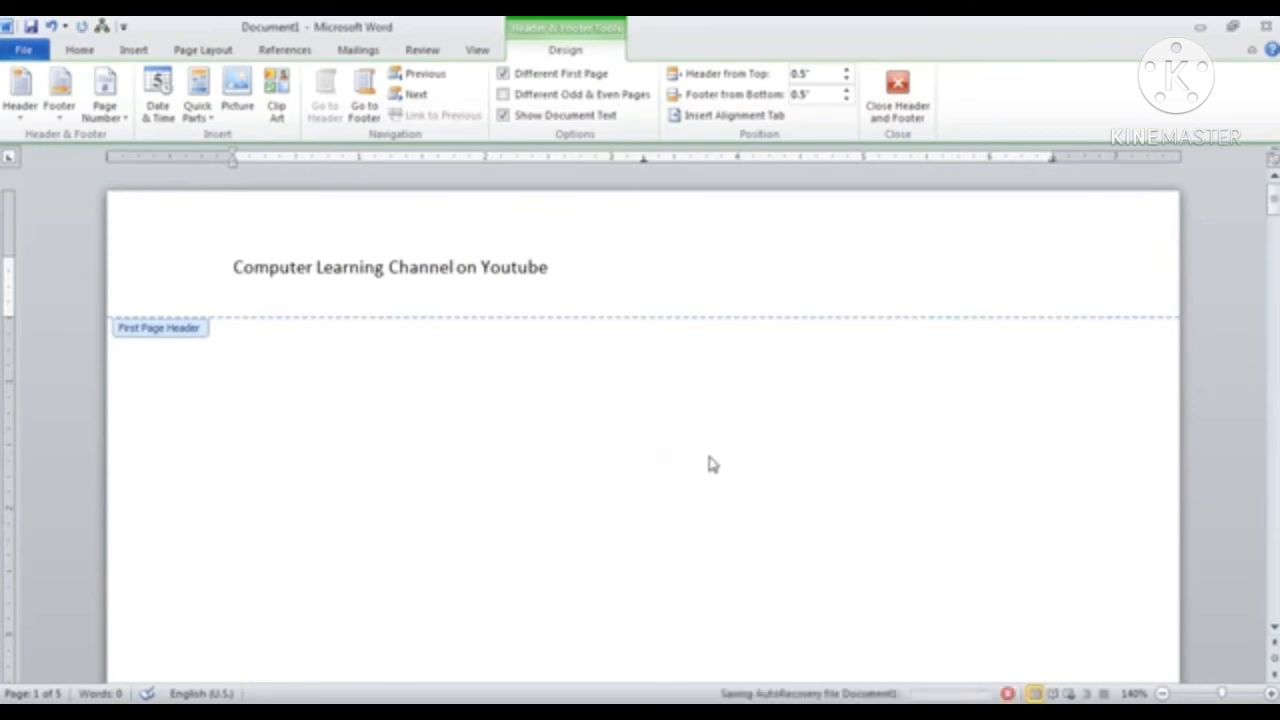
# Compare the first page's header with those on the following pages, both during header editing and after closing it.
pyautogui.scroll(-3, 712, 463)
pyautogui.scroll(-5, 715, 470)
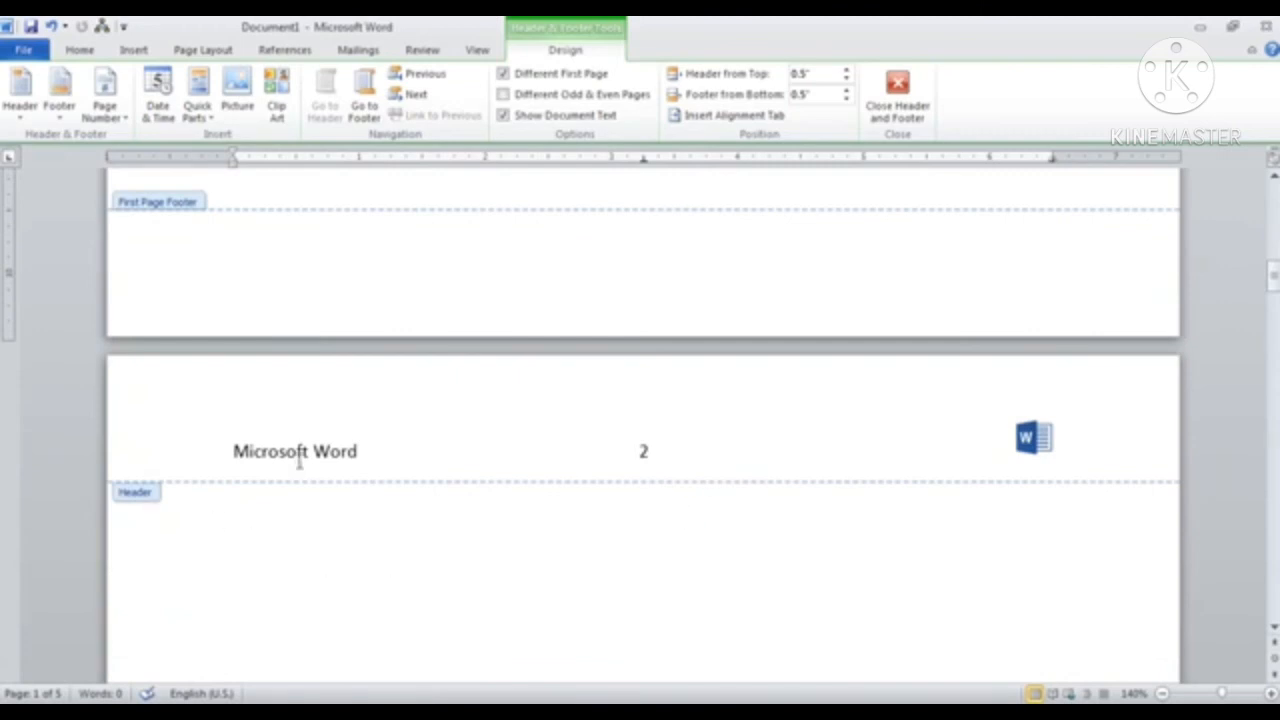
pyautogui.scroll(8, 298, 461)
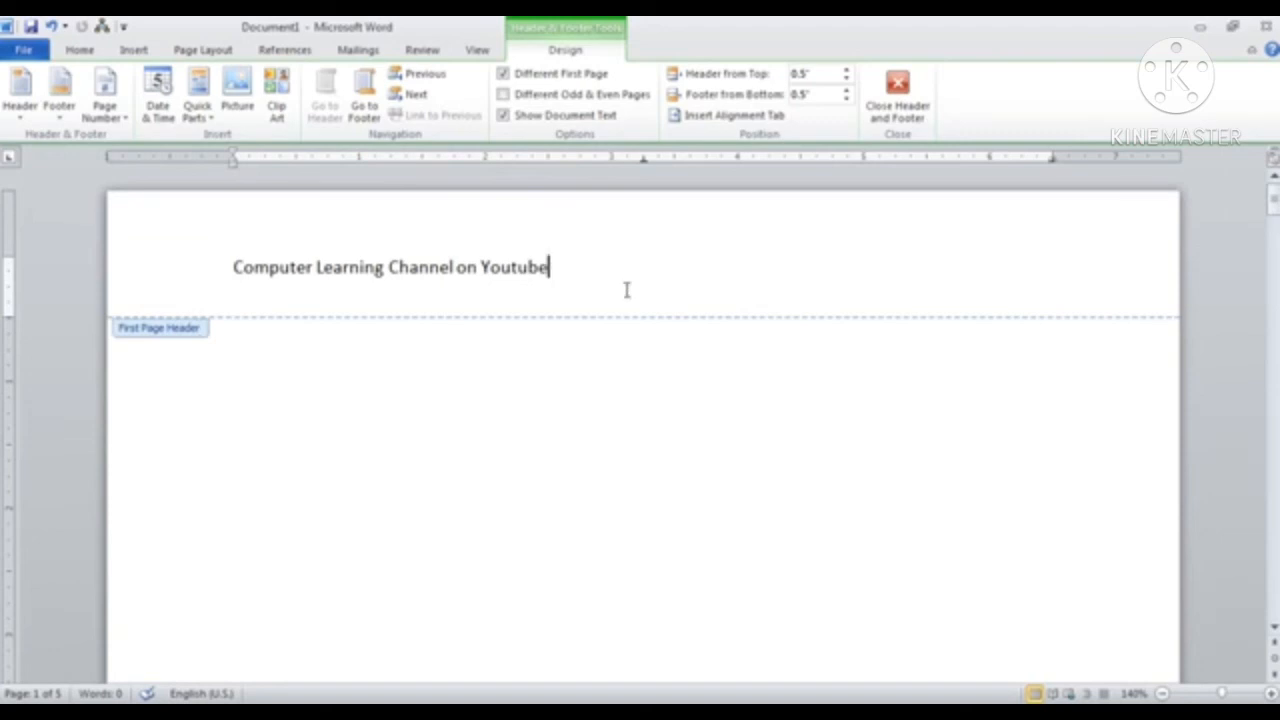
pyautogui.click(897, 108)
pyautogui.scroll(-15, 400, 334)
pyautogui.scroll(8, 514, 383)
pyautogui.scroll(5, 512, 383)
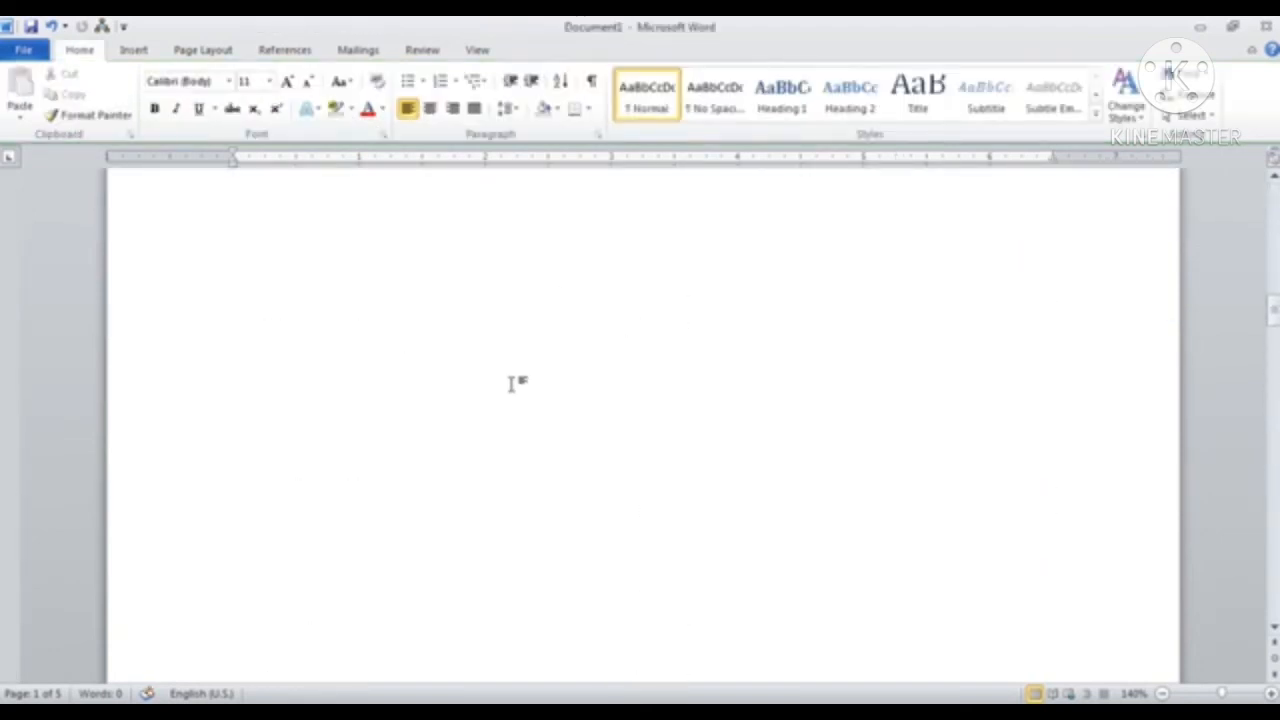
pyautogui.moveTo(1275, 305); pyautogui.dragTo(1275, 205)
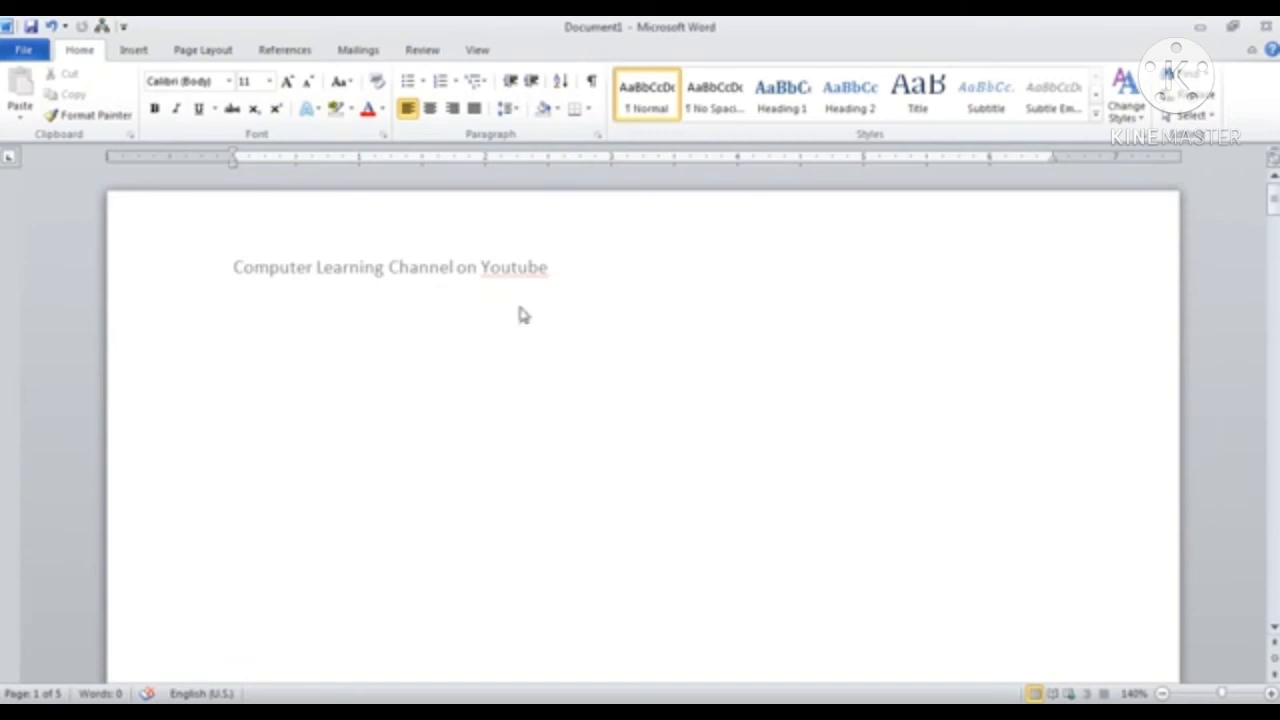
pyautogui.scroll(-15, 519, 310)
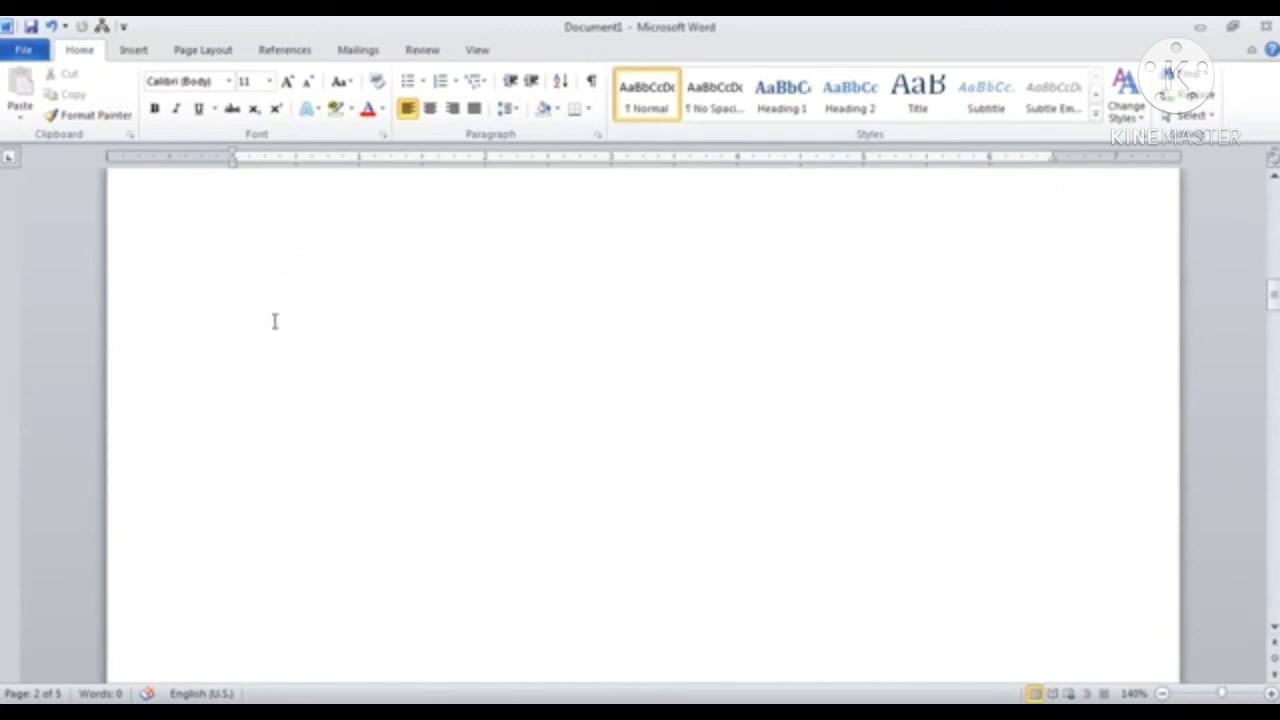
pyautogui.scroll(-10, 374, 406)
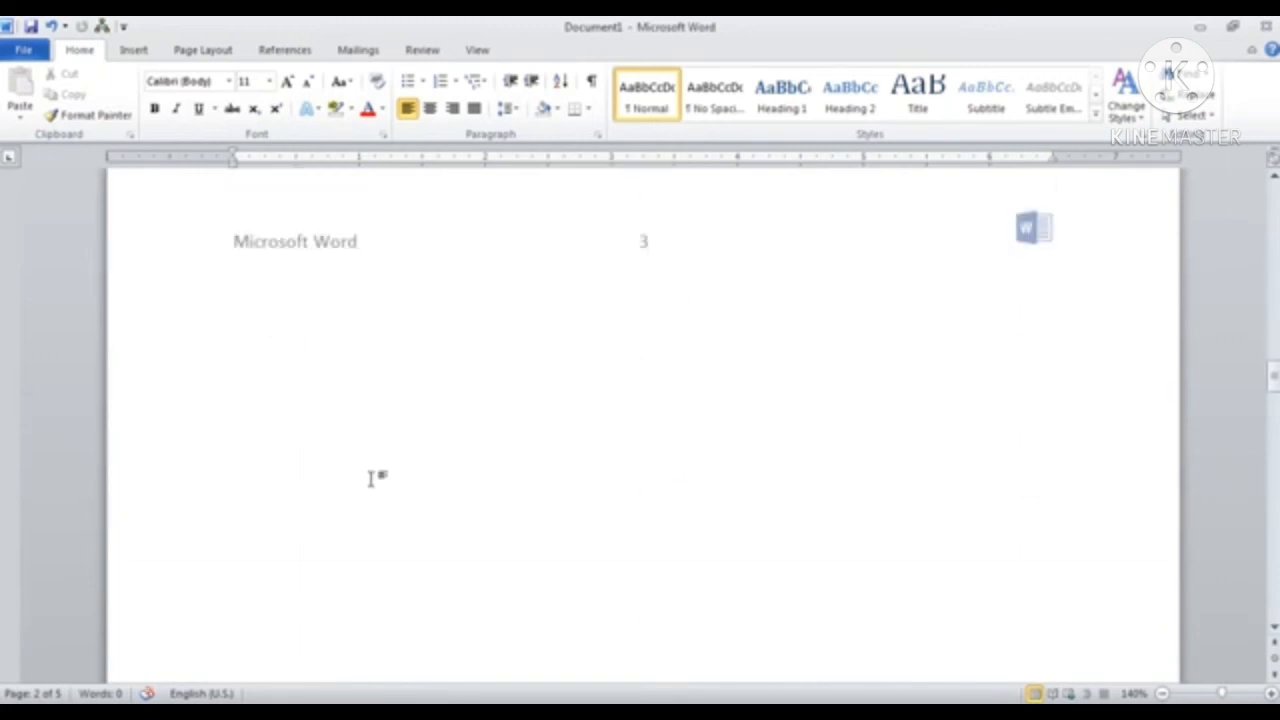
pyautogui.scroll(13, 358, 355)
pyautogui.scroll(15, 372, 320)
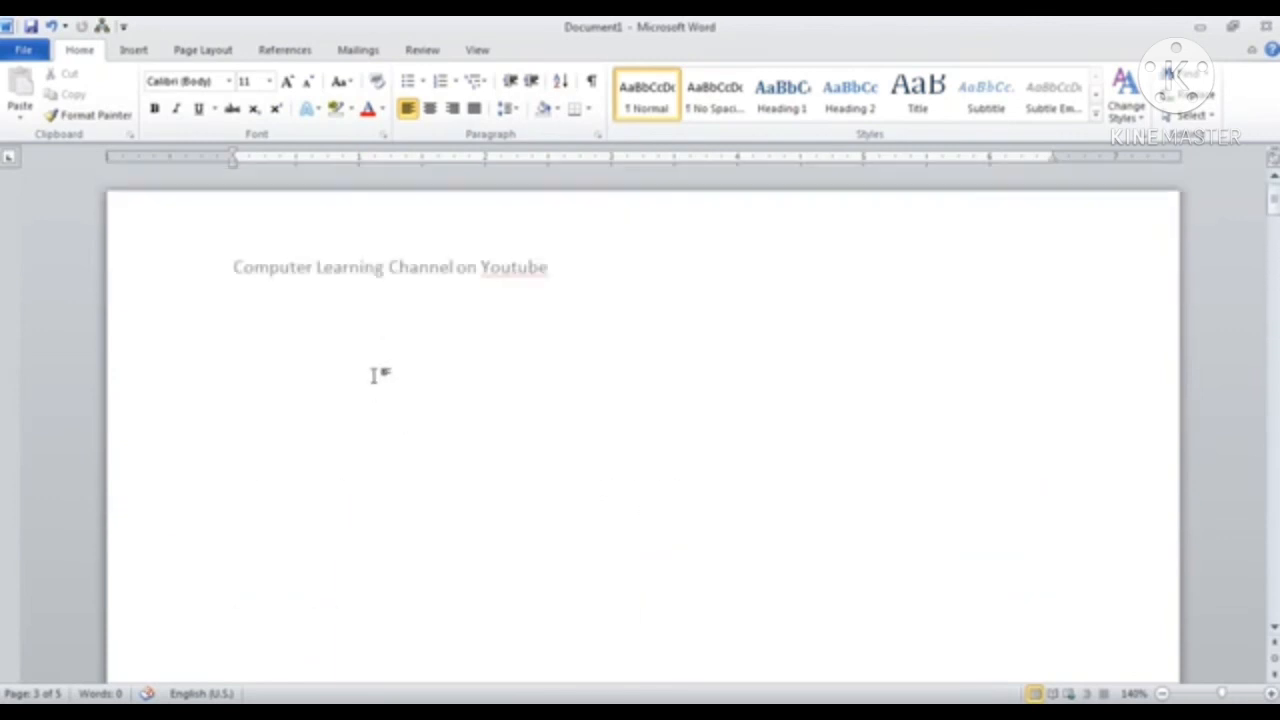
# Reopen the header, turn off Different First Page and turn on Different Odd & Even Pages instead.
pyautogui.doubleClick(546, 266)
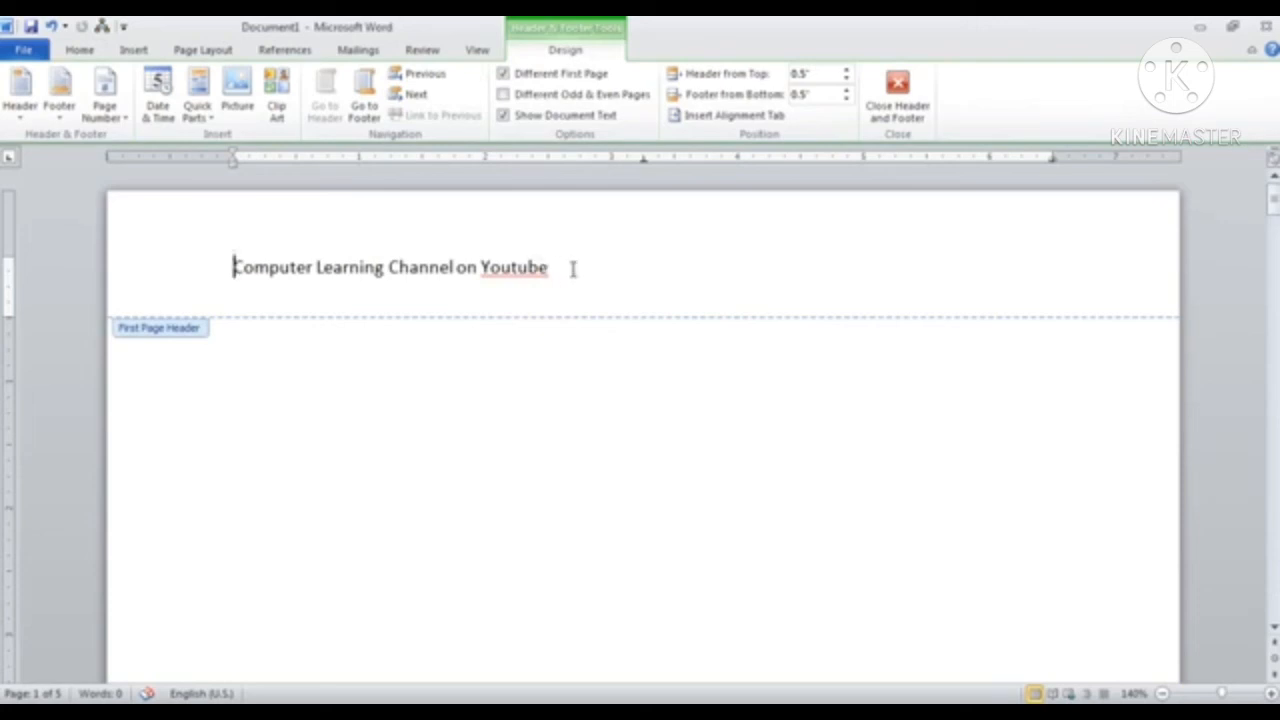
pyautogui.click(503, 77)
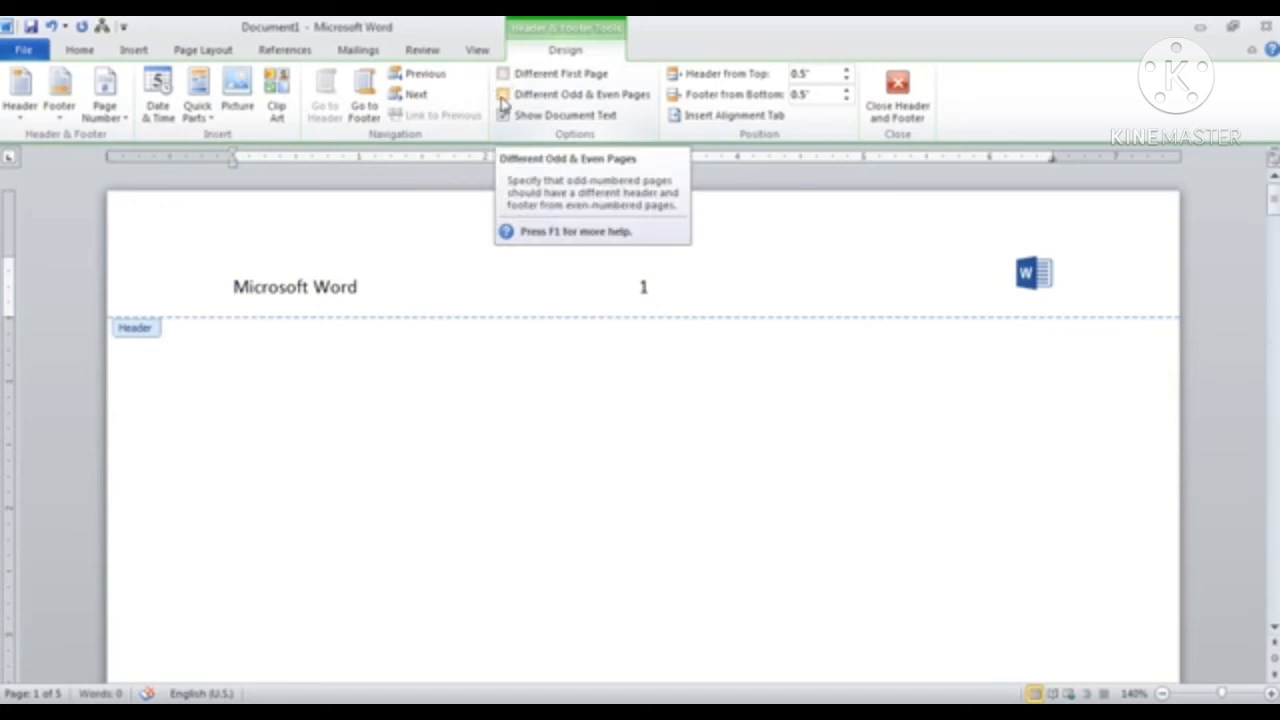
pyautogui.click(503, 95)
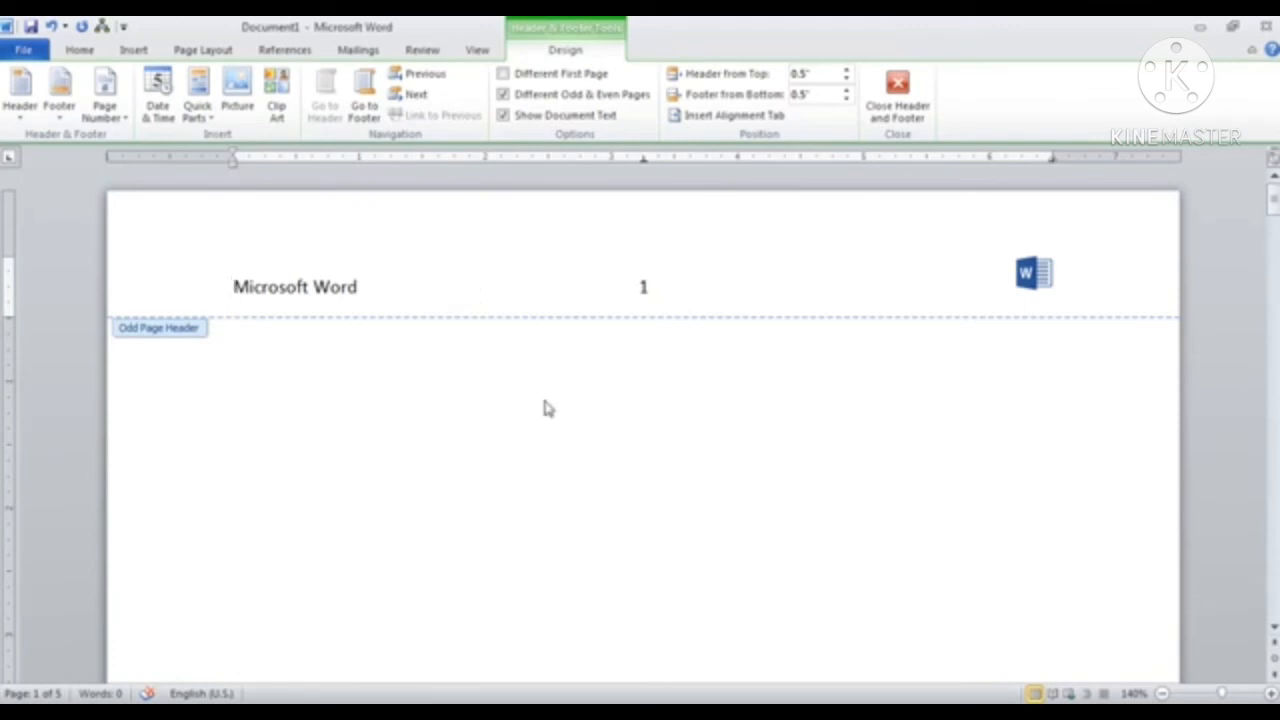
# Enter "Computer Learning" in the even page header on page 2.
pyautogui.click(382, 289)
pyautogui.scroll(-3, 485, 392)
pyautogui.scroll(-5, 430, 398)
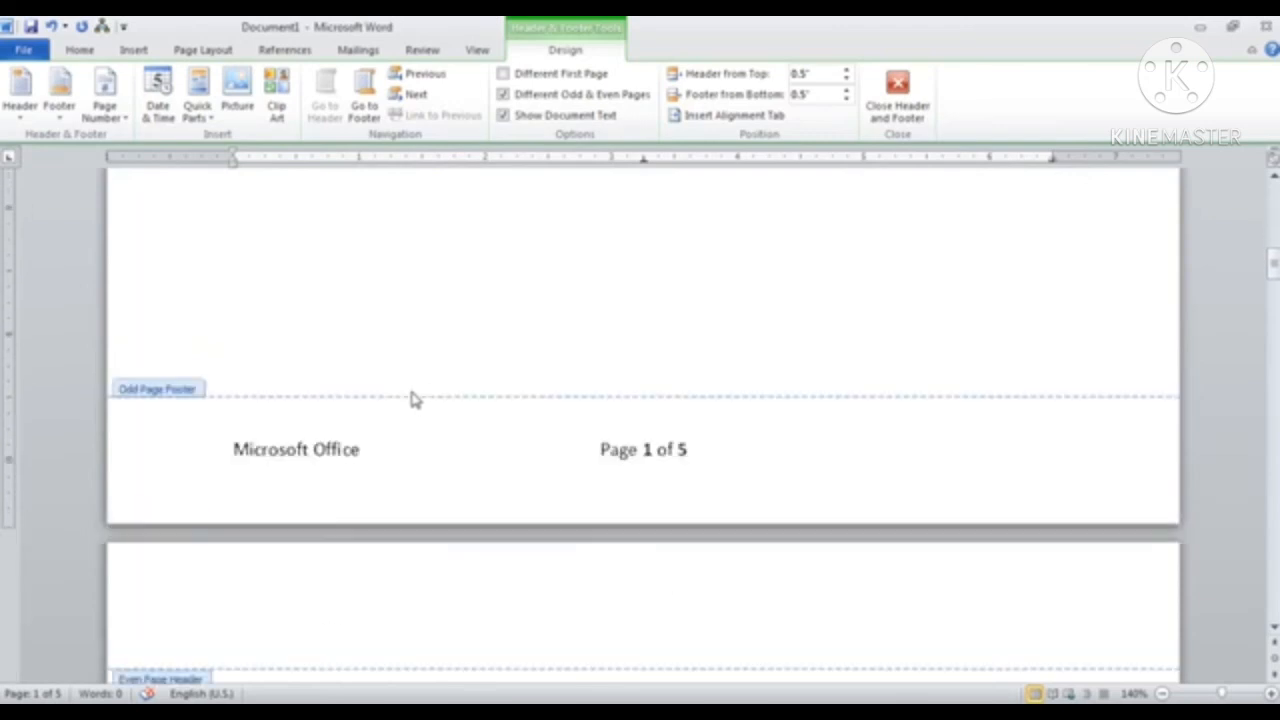
pyautogui.click(279, 394)
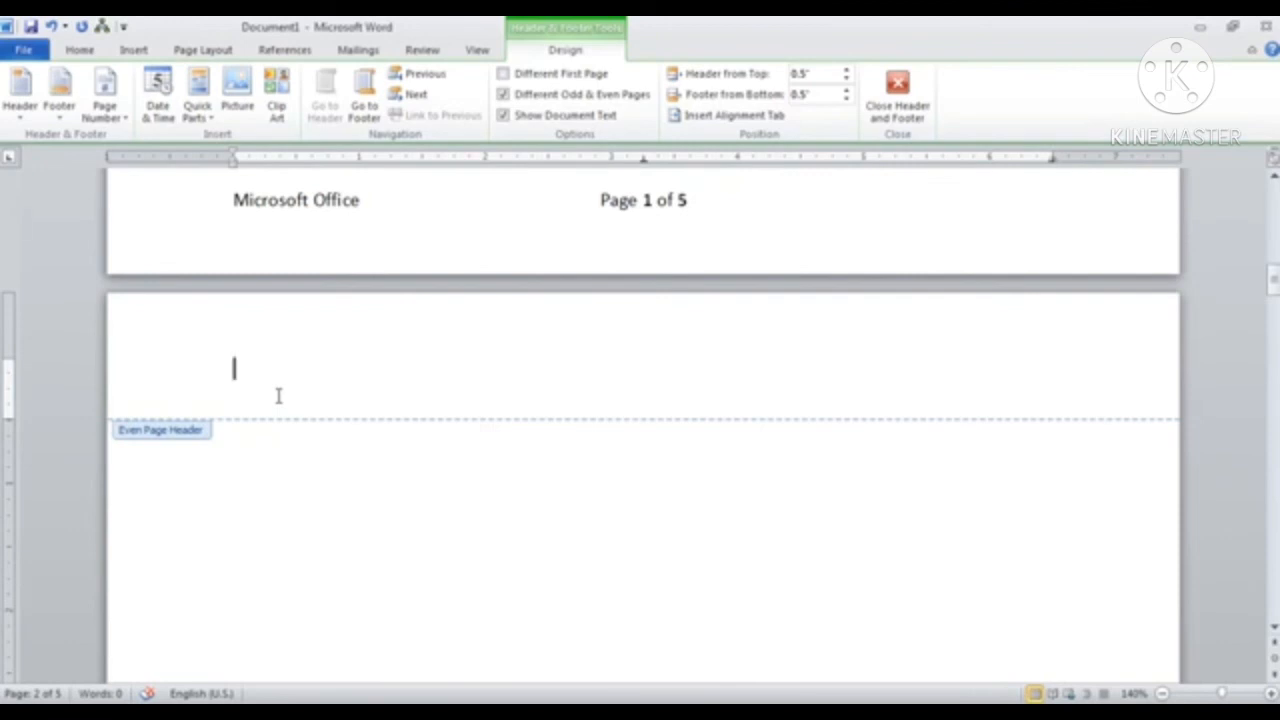
pyautogui.write('Computer Learning')
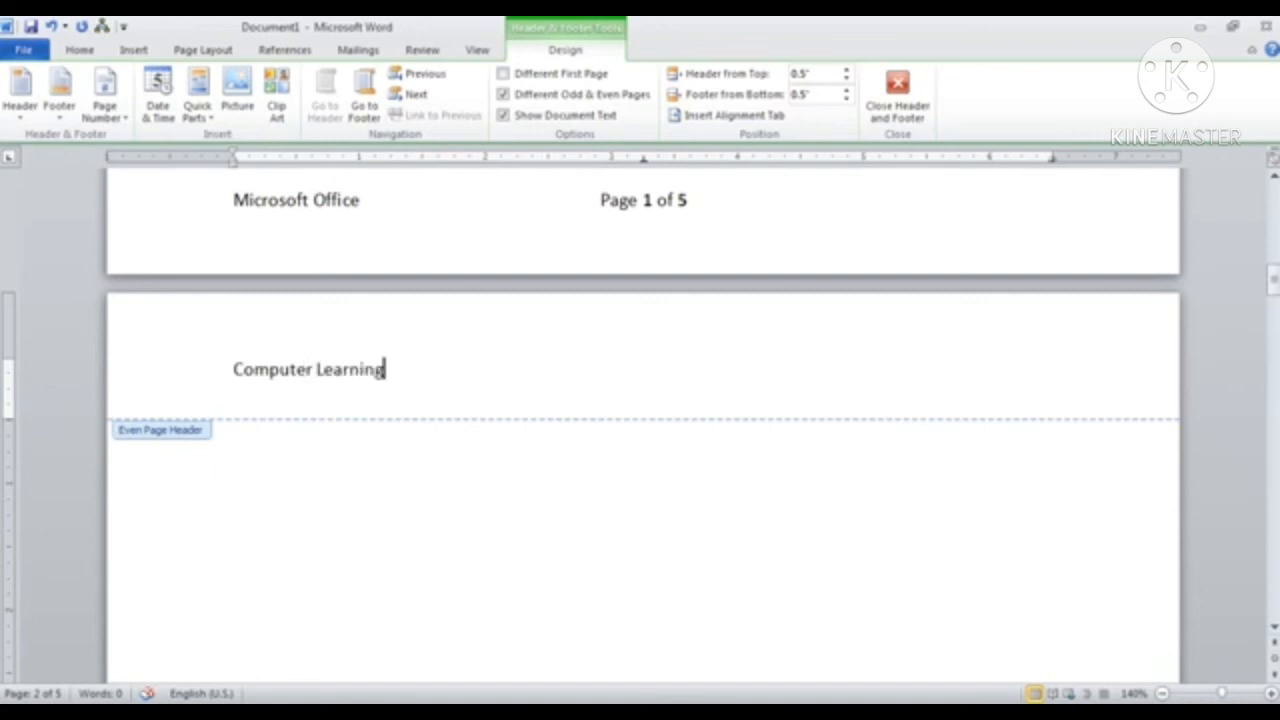
# Close header and footer editing and compare the headers and footers on the odd and even pages.
pyautogui.scroll(15, 480, 383)
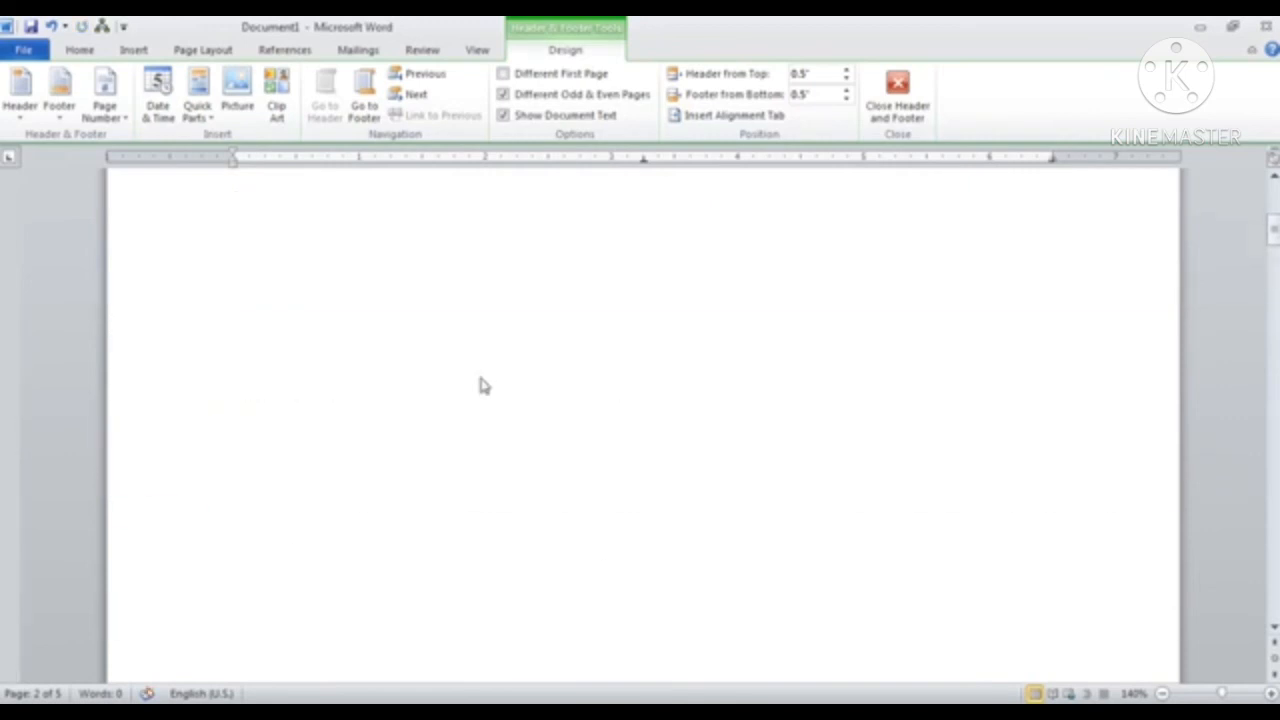
pyautogui.scroll(-15, 394, 366)
pyautogui.scroll(-5, 439, 412)
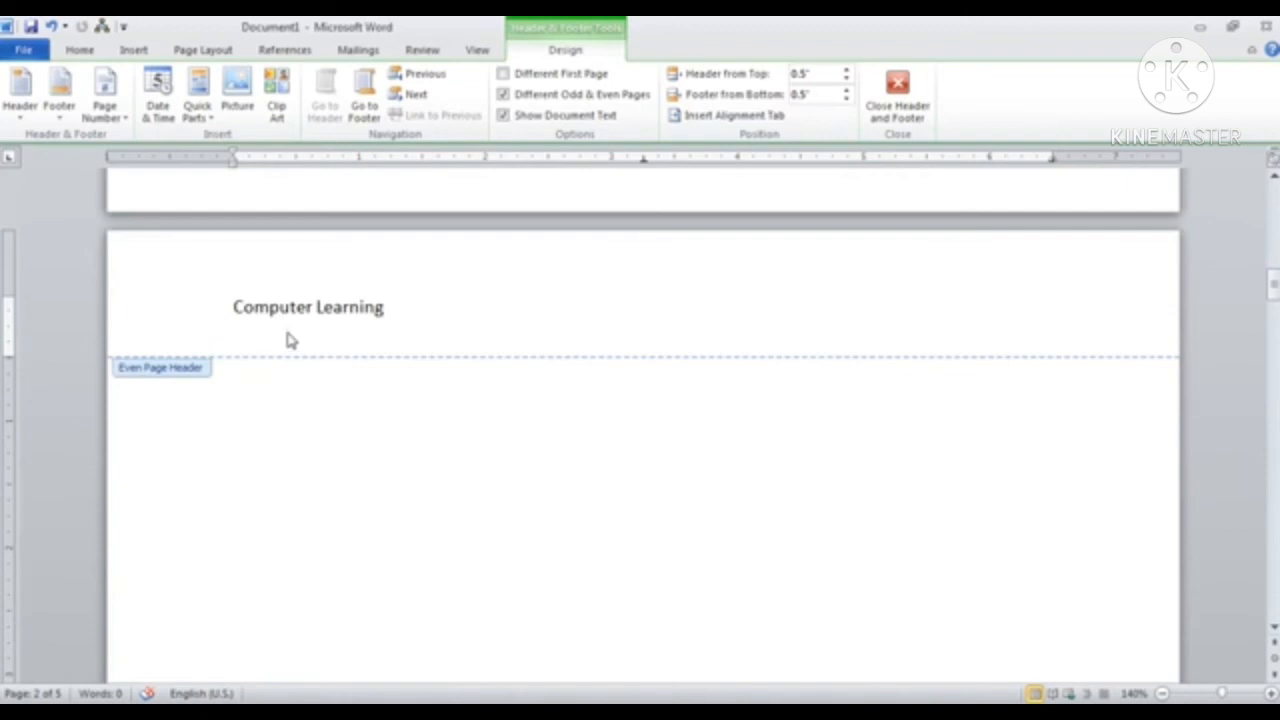
pyautogui.click(894, 112)
pyautogui.scroll(4, 617, 491)
pyautogui.scroll(10, 416, 384)
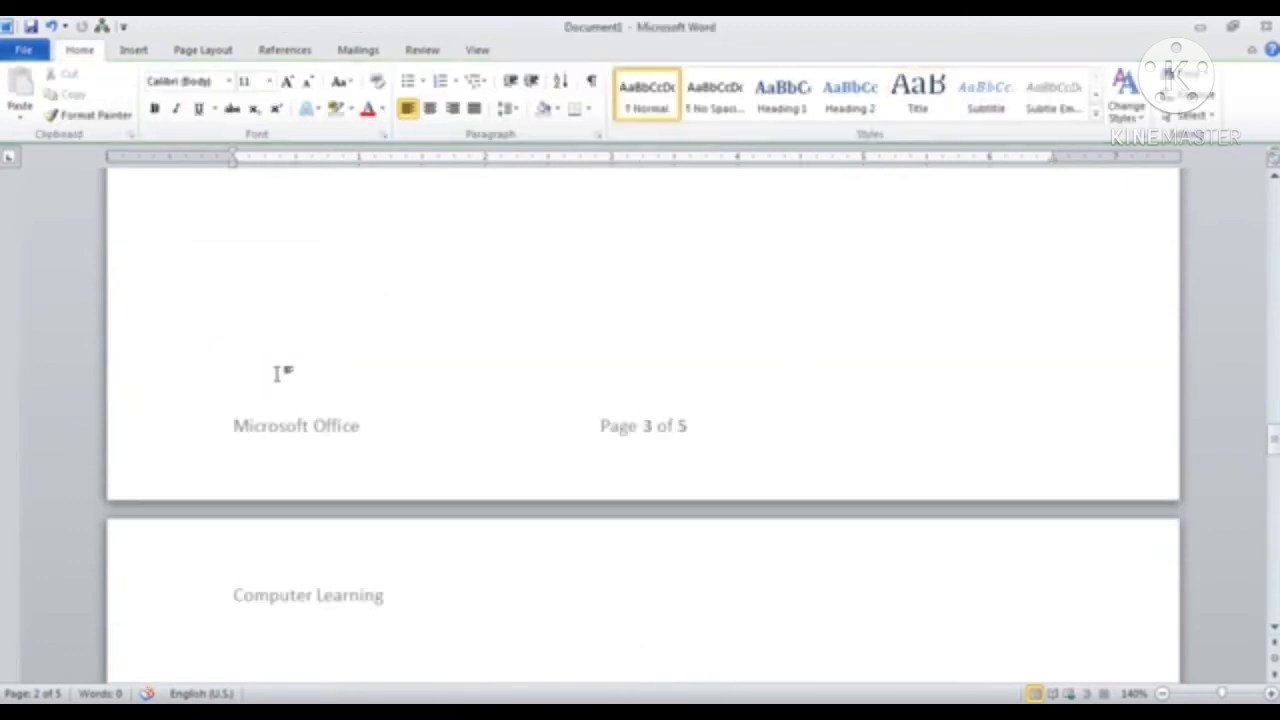
pyautogui.moveTo(1274, 410); pyautogui.dragTo(1274, 190)
pyautogui.scroll(-15, 334, 466)
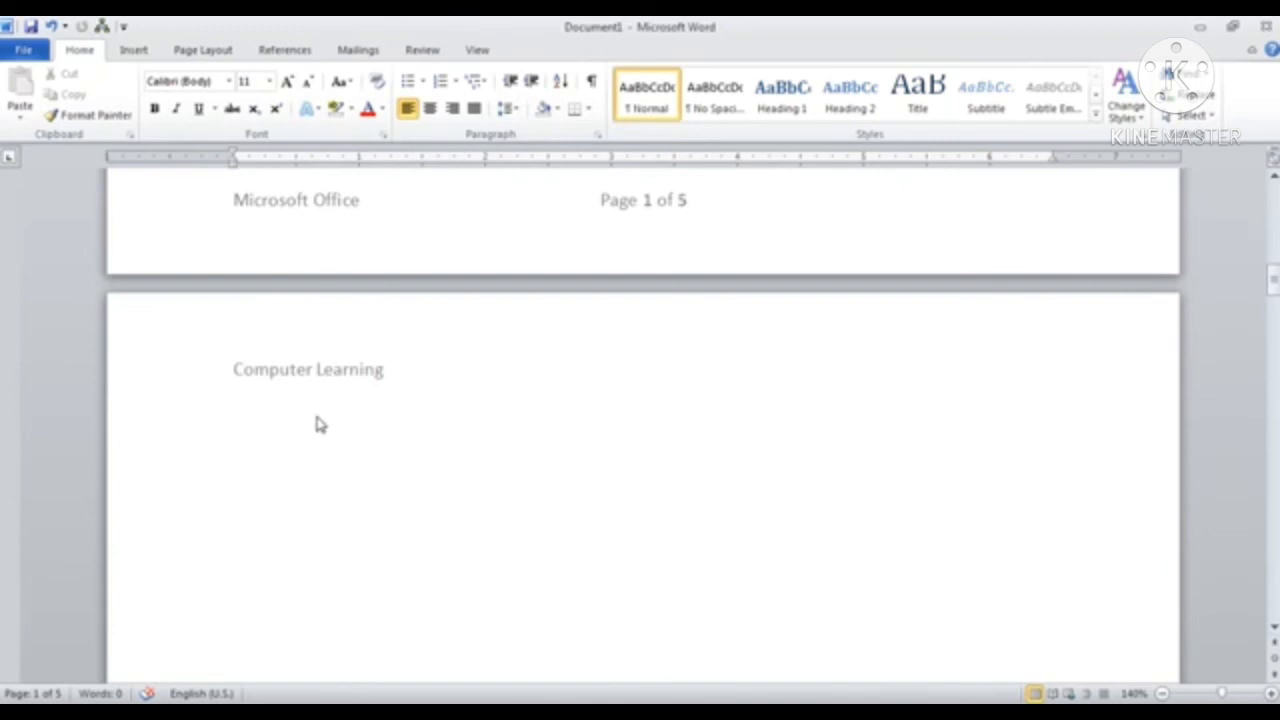
# Review pages 1 to 3 again to check how the header and footer text alternates between odd and even pages.
pyautogui.scroll(-5, 514, 420)
pyautogui.scroll(-5, 507, 436)
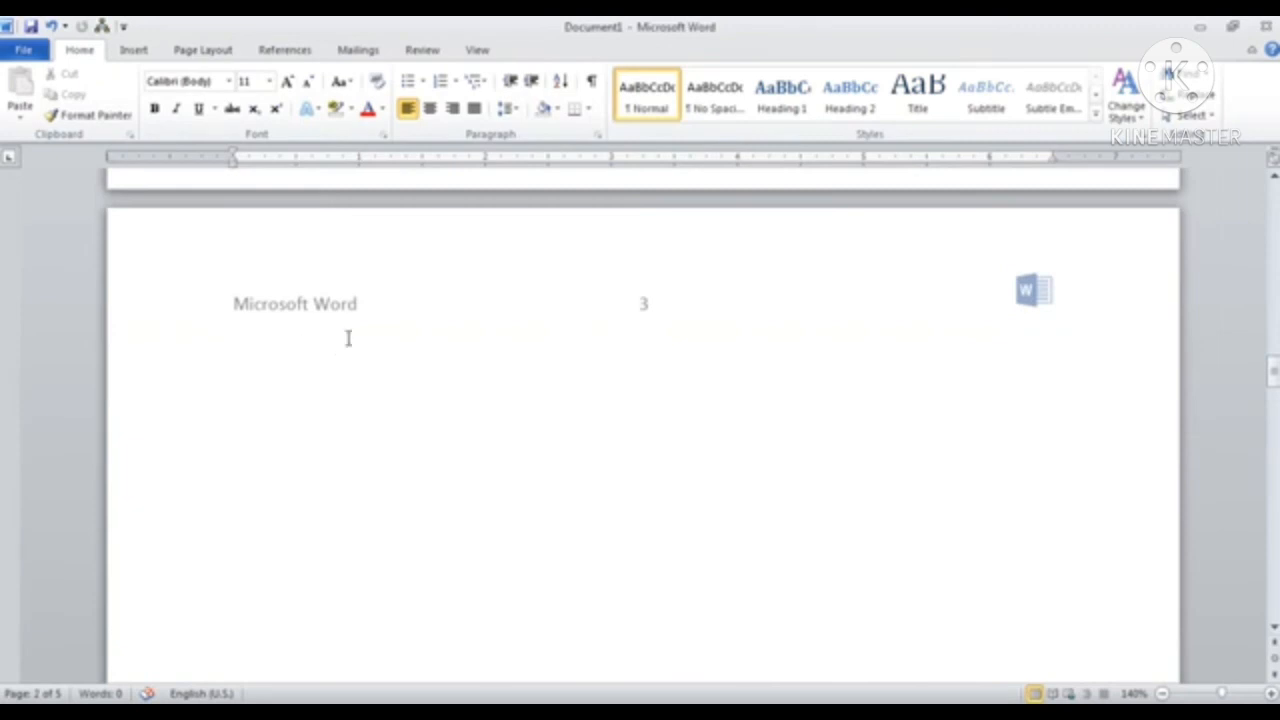
pyautogui.scroll(10, 348, 338)
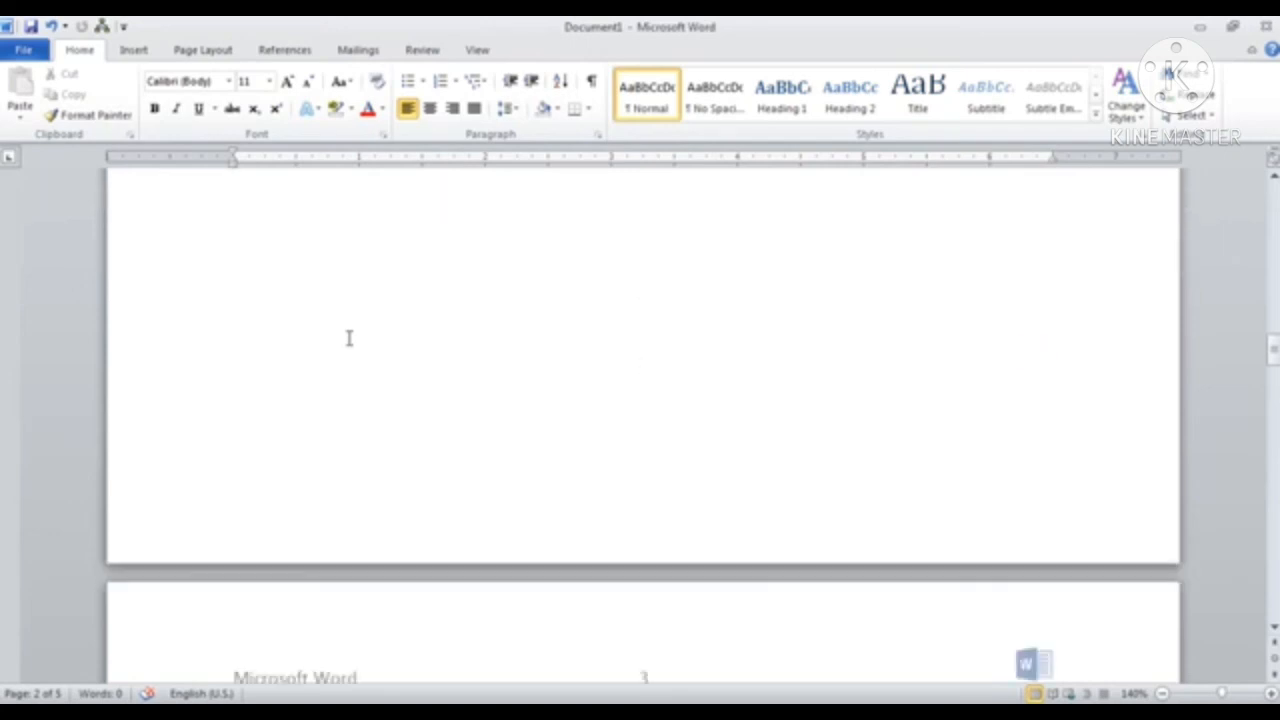
pyautogui.moveTo(1273, 271); pyautogui.dragTo(1273, 188)
pyautogui.scroll(-8, 608, 377)
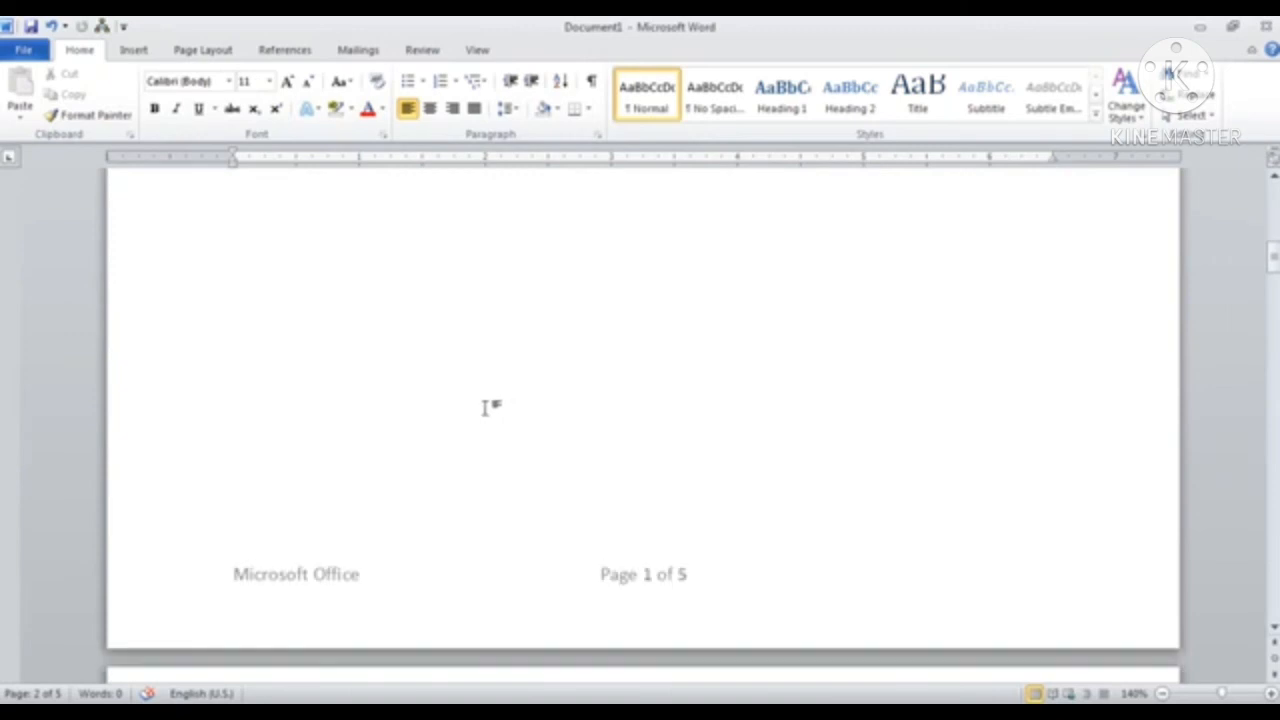
pyautogui.scroll(-6, 486, 410)
pyautogui.scroll(-5, 403, 383)
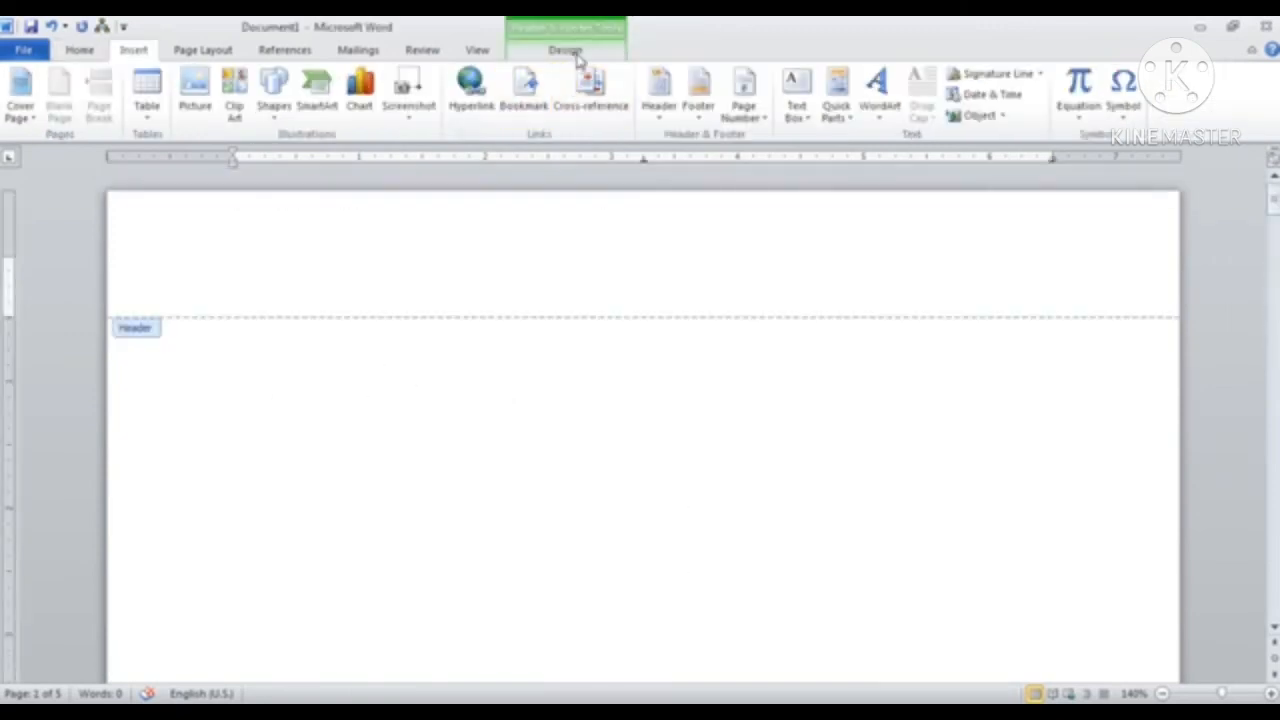
# Examine the header position settings and the Alignment Tab's alignment and leader options, leaving without inserting a tab.
pyautogui.click(566, 50)
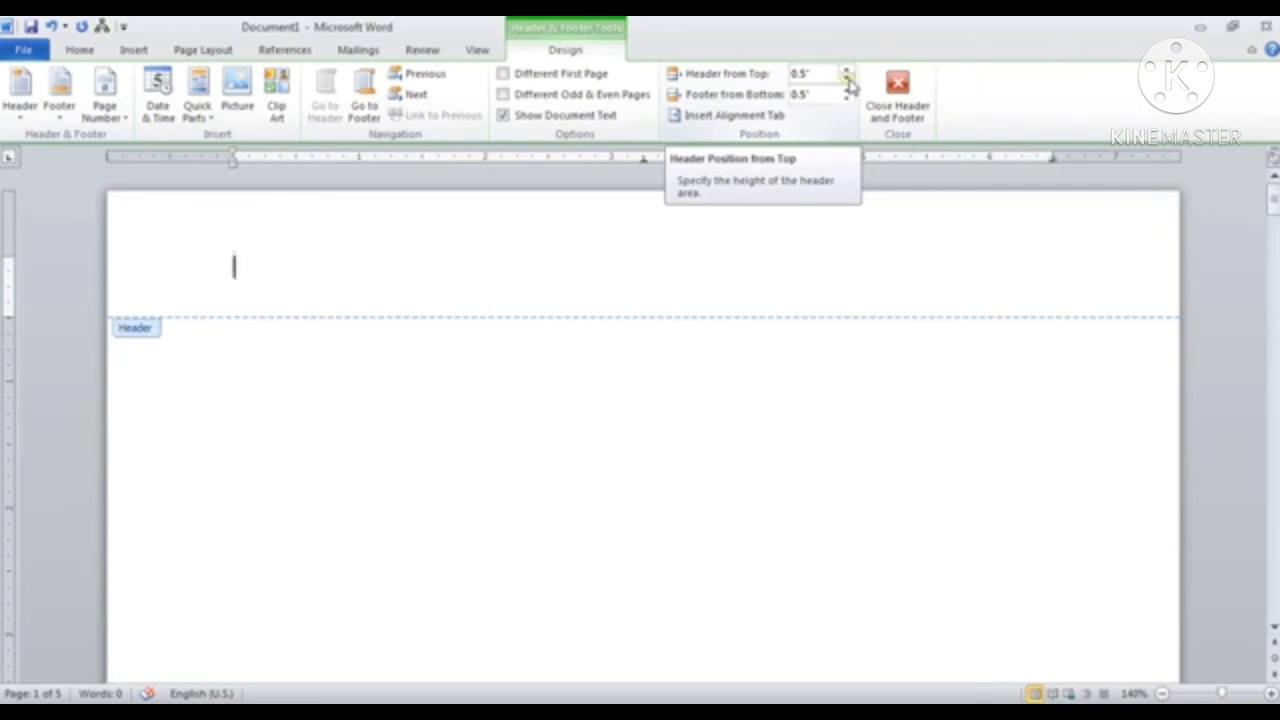
pyautogui.click(752, 121)
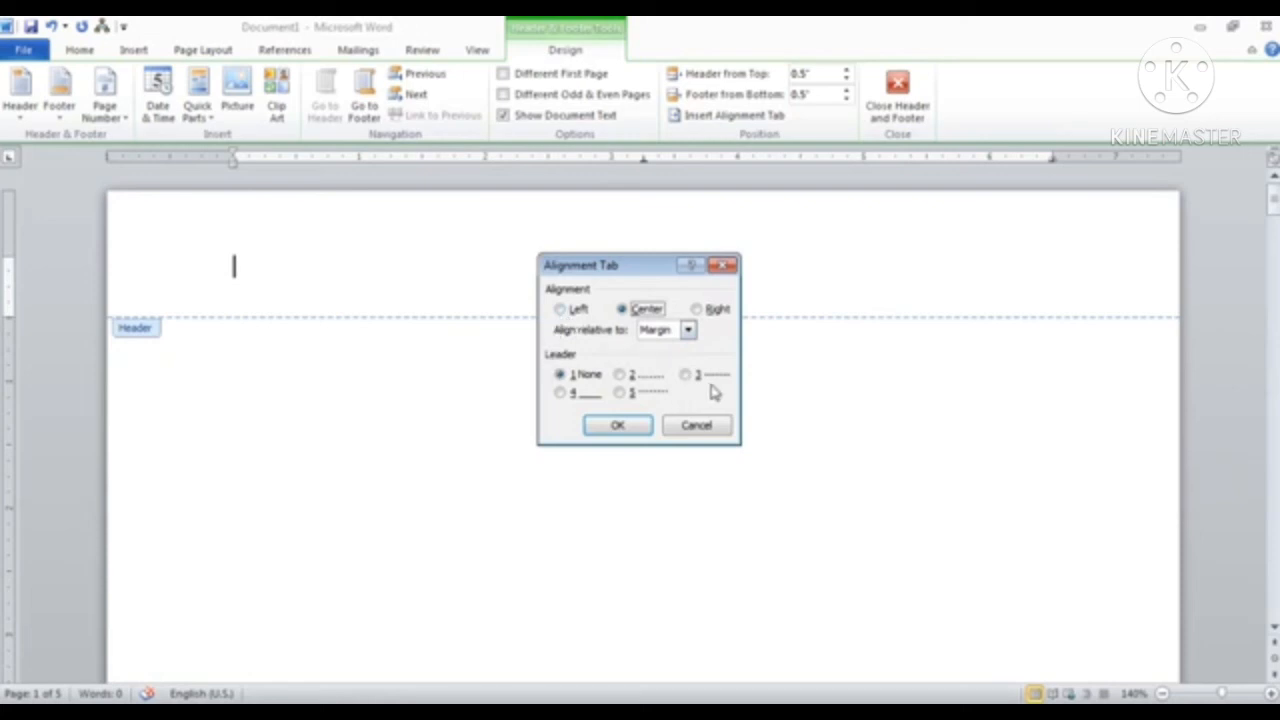
pyautogui.click(700, 426)
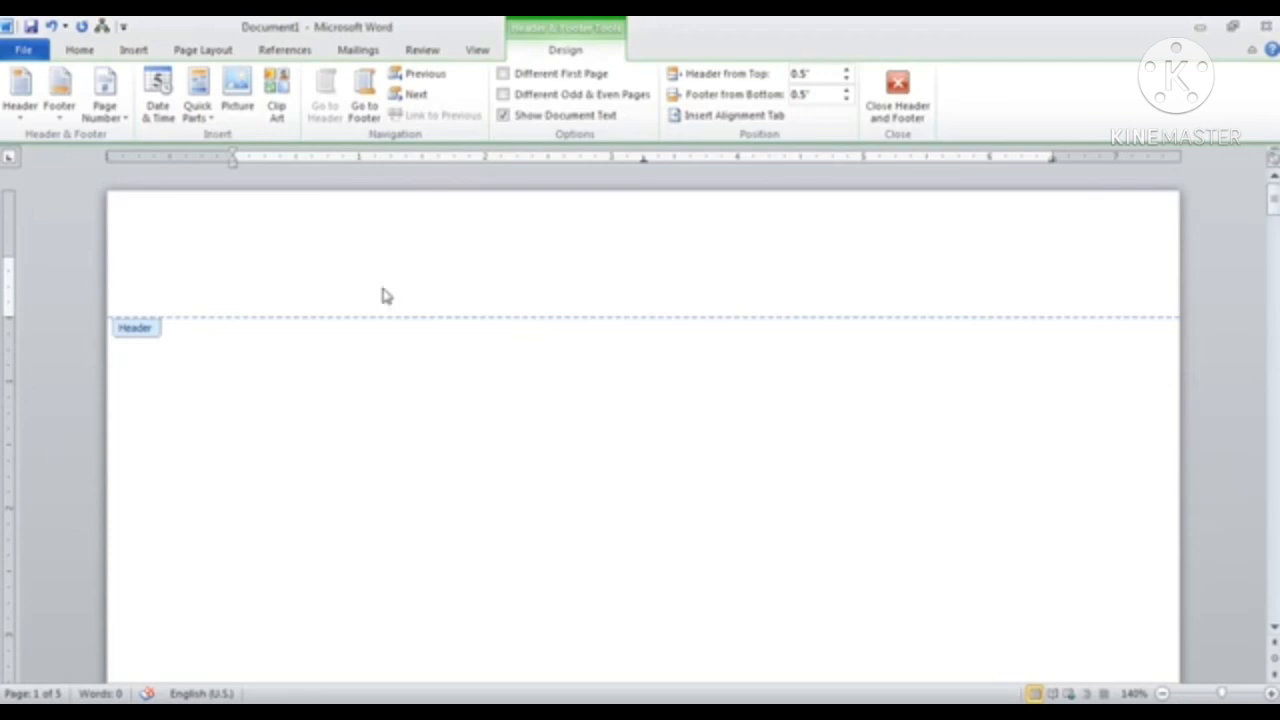